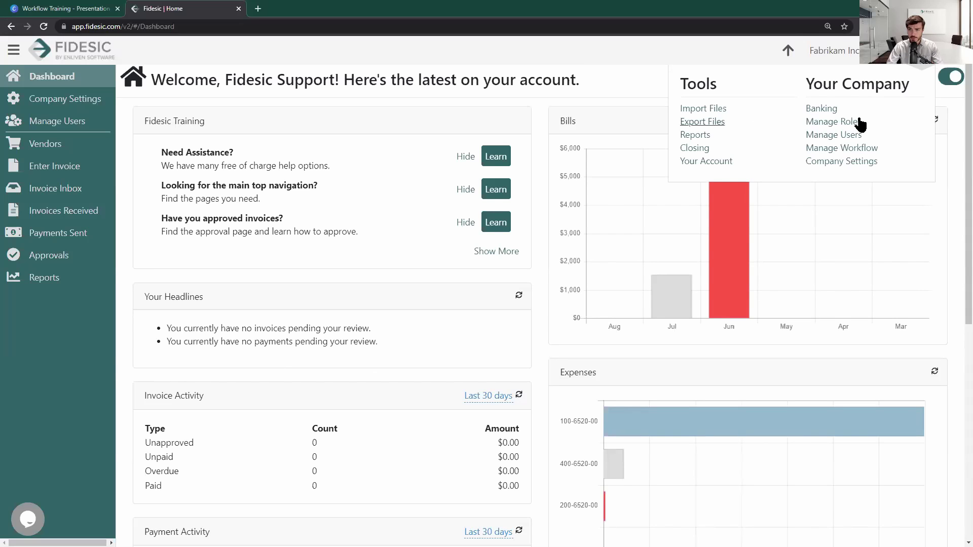
Check the invoice workflow rules, and open the Reassign Approvals (Vacation Tools) form on the Manage Users page.
left_click(864, 150)
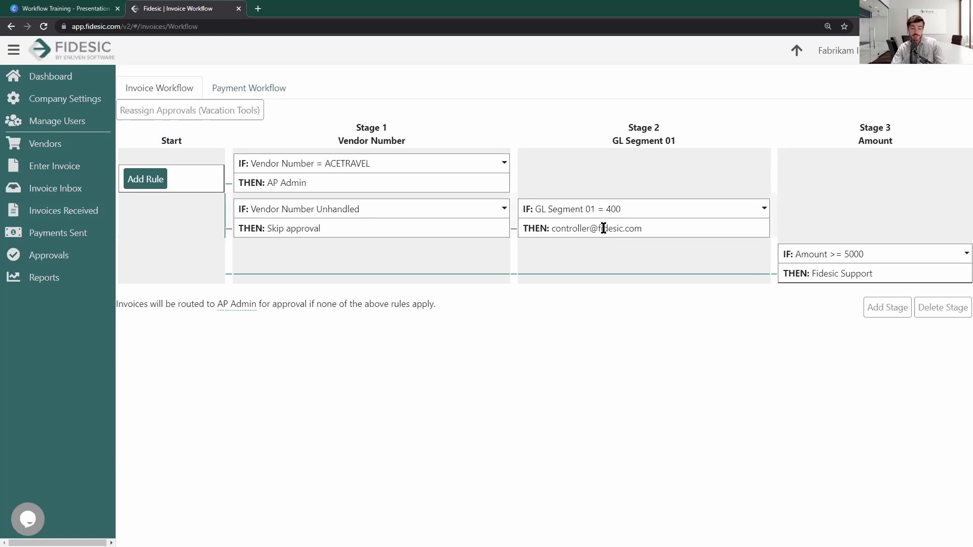
left_click(175, 120)
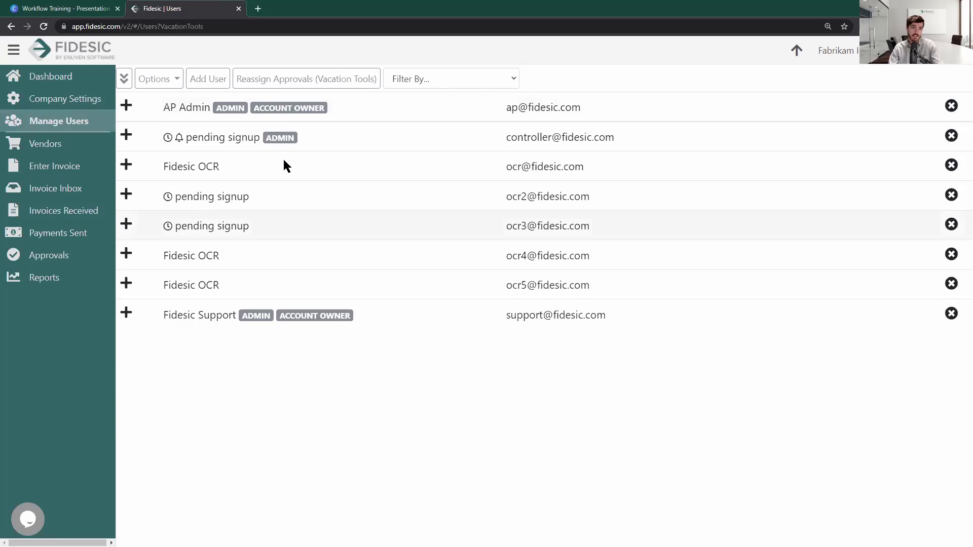
left_click(56, 146)
left_click(69, 123)
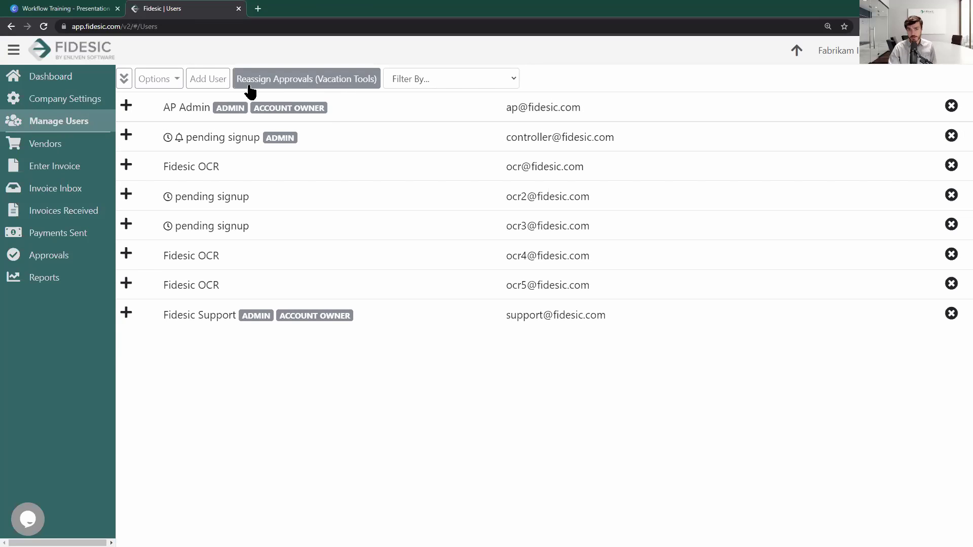
left_click(294, 90)
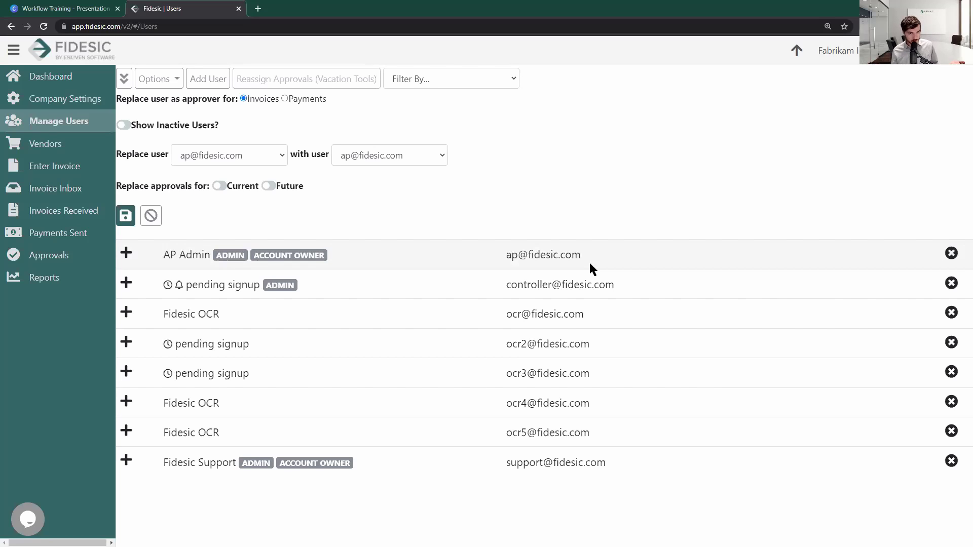
Choose the controller account as the invoice approver to replace and the AP account as the replacement.
left_click(248, 157)
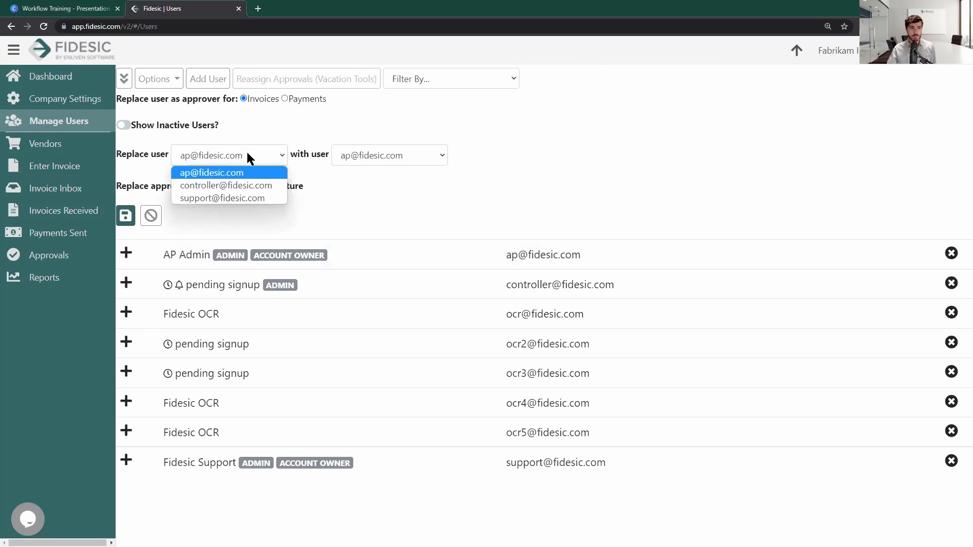
left_click(241, 172)
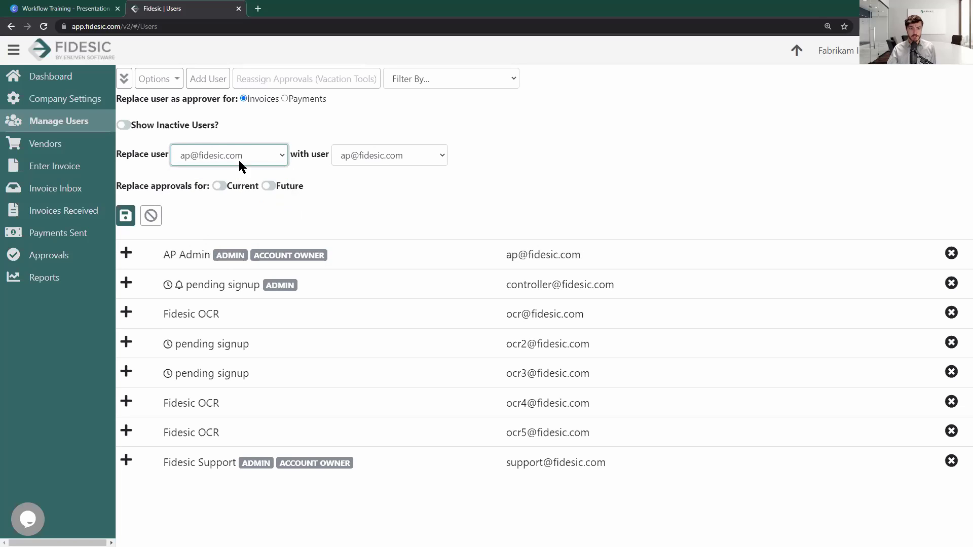
left_click(230, 158)
left_click(213, 185)
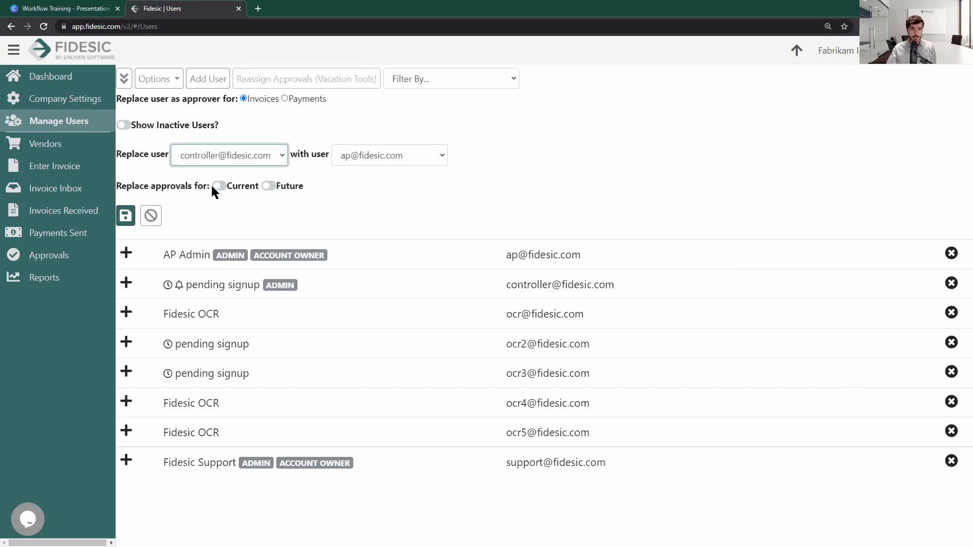
left_click(413, 158)
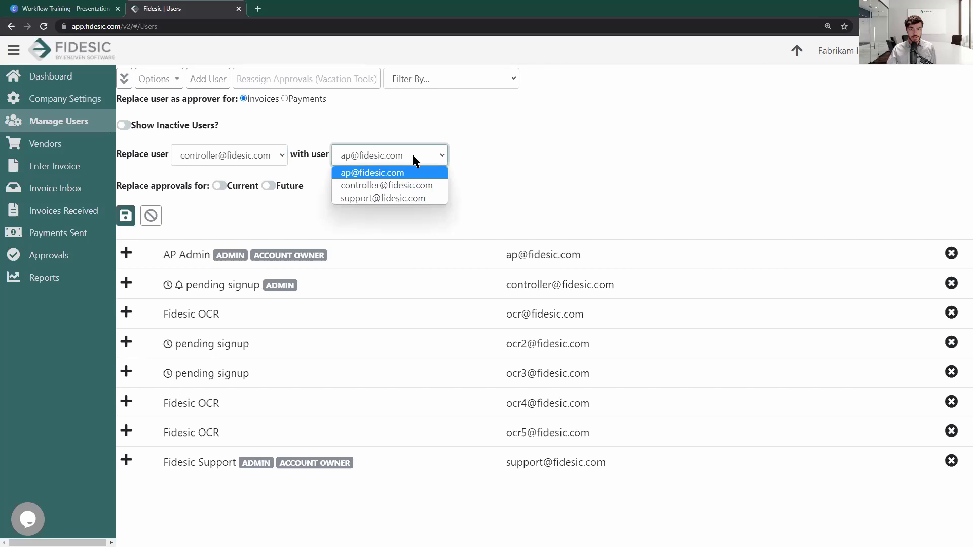
left_click(381, 162)
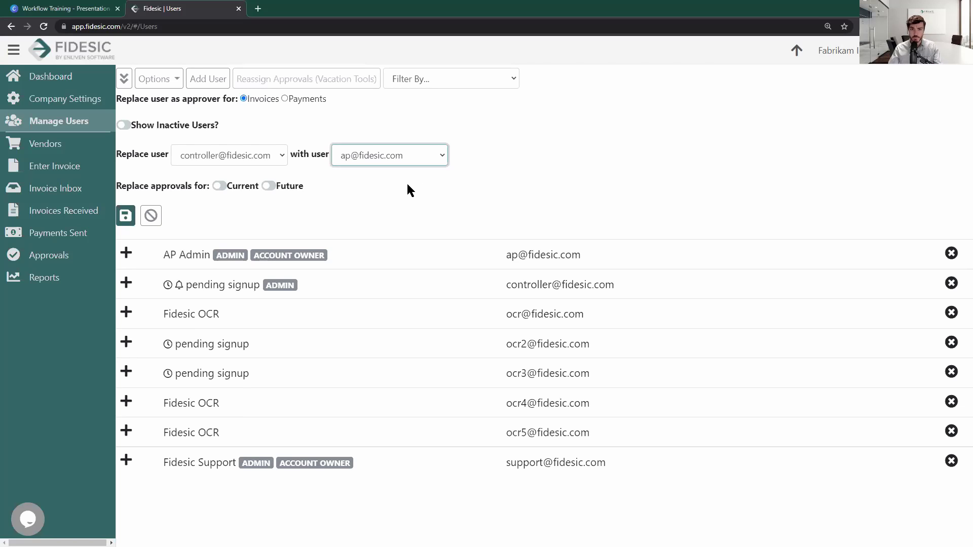
Apply the replacement to both current and future approvals without the temporary time-off option, and save it.
left_click(224, 186)
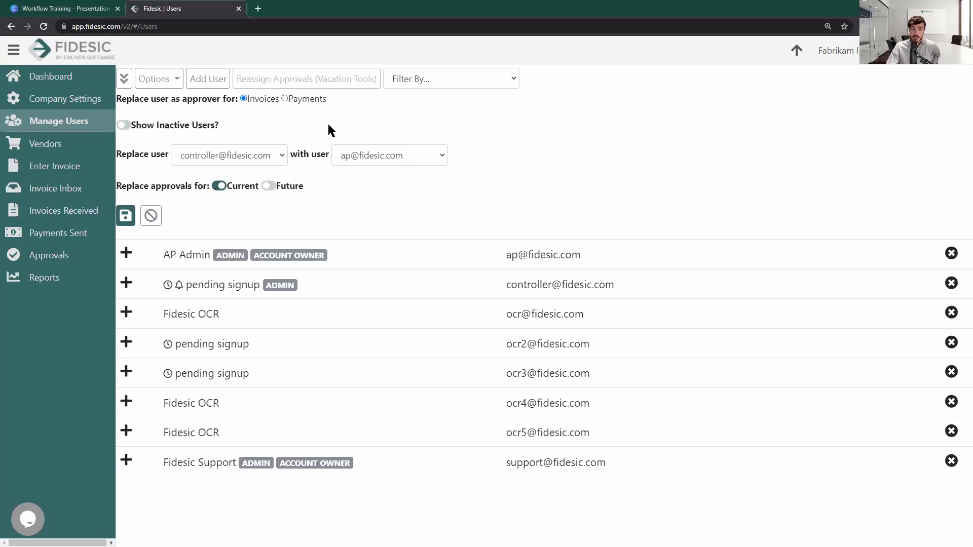
left_click(284, 186)
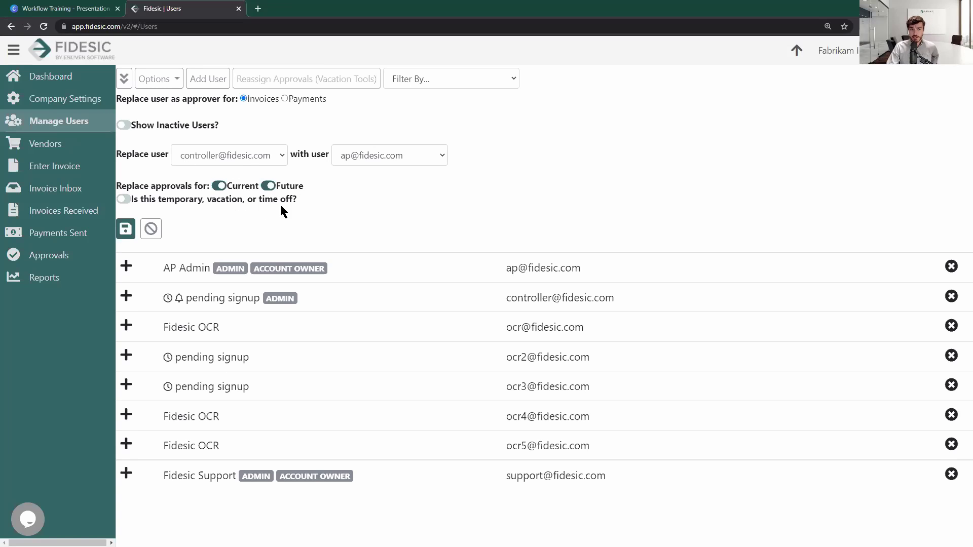
left_click(146, 200)
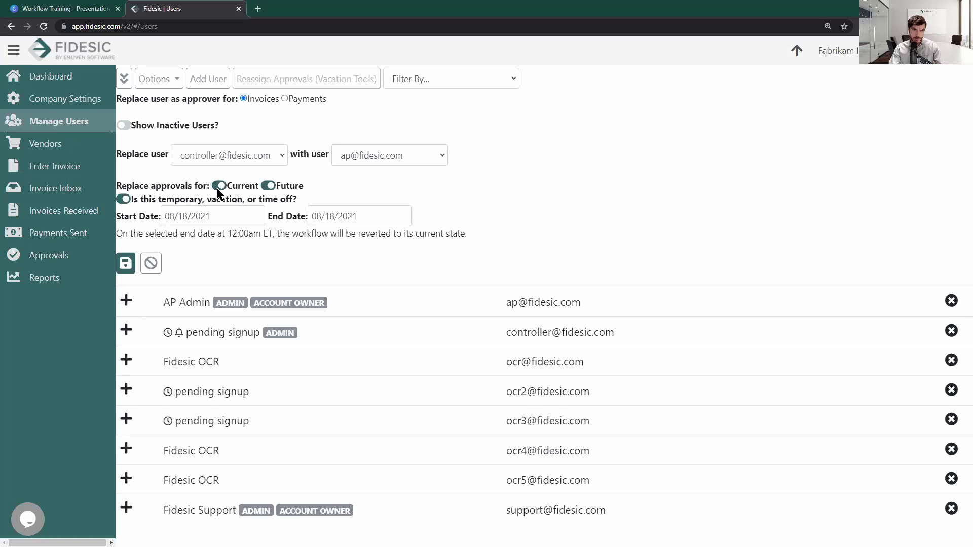
left_click(162, 200)
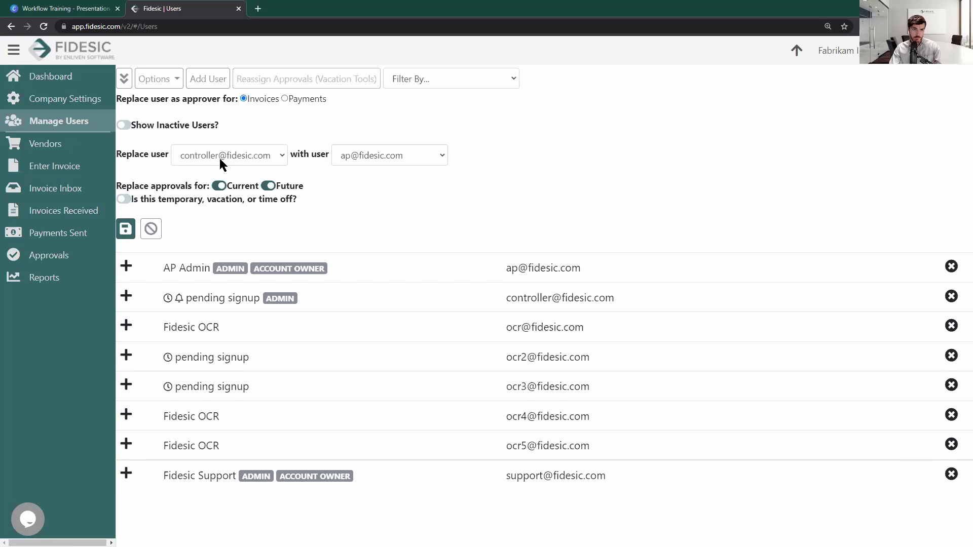
left_click(126, 229)
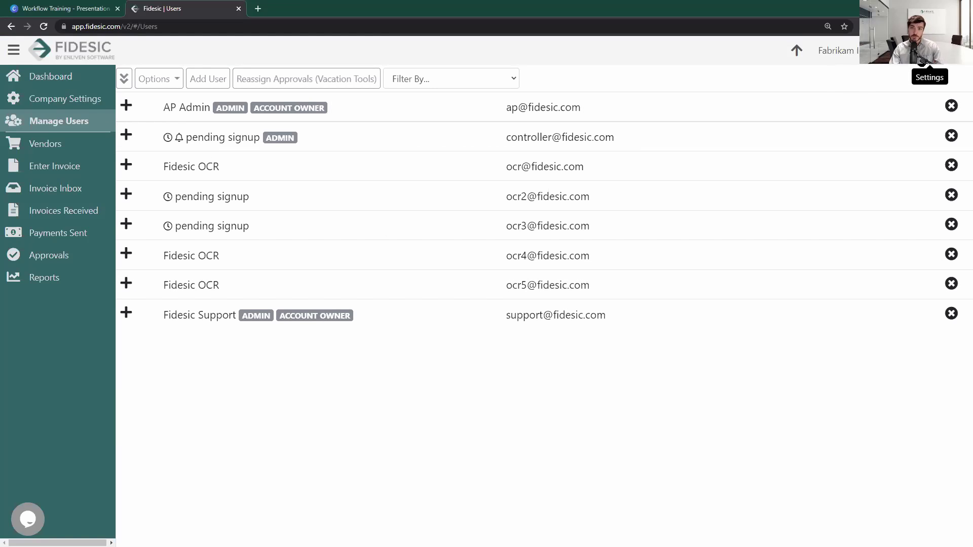
Review the reassigned approver in the invoice workflow and the route from there to the vacation tools.
left_click(931, 50)
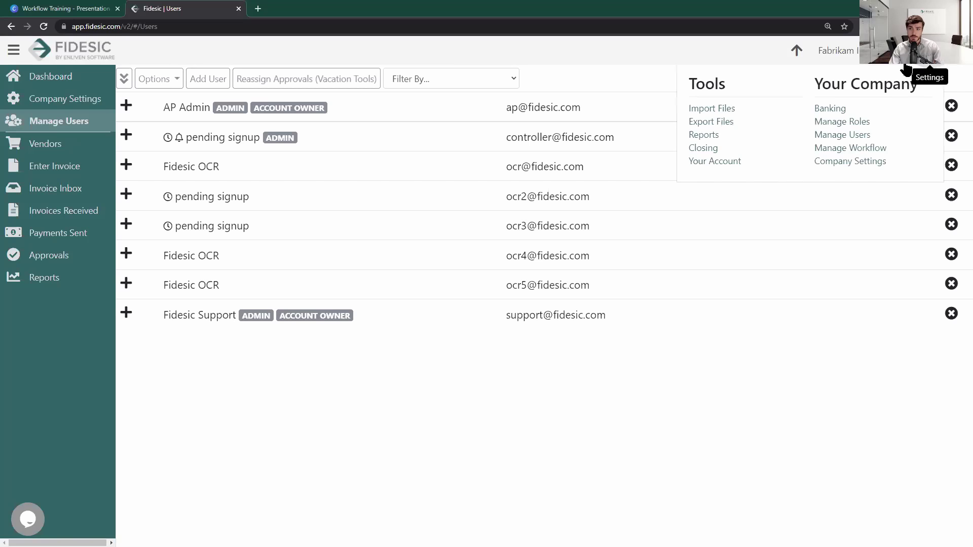
left_click(844, 153)
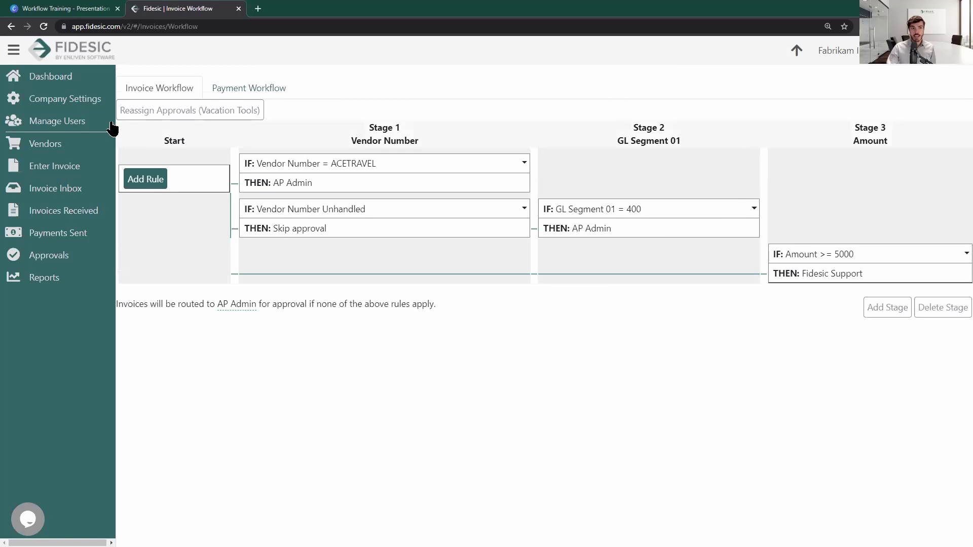
left_click(215, 120)
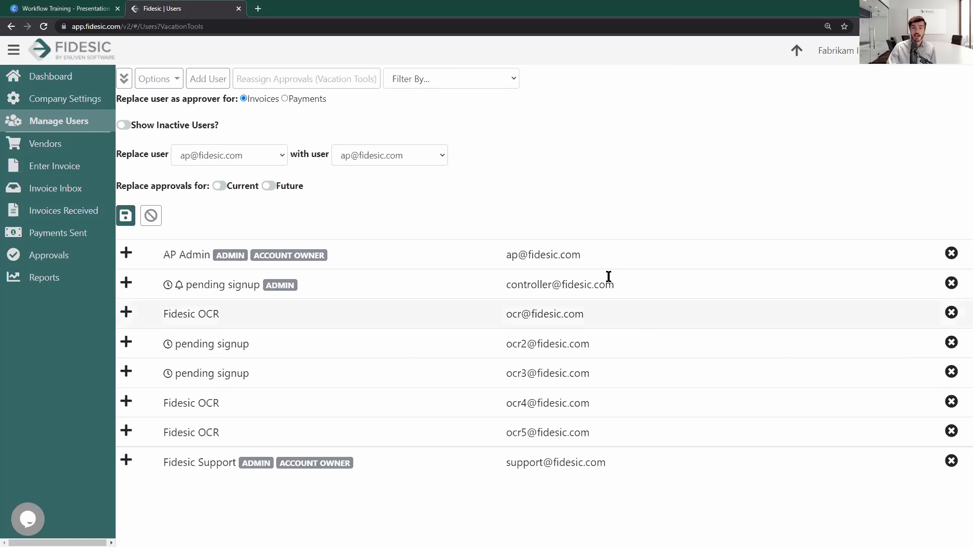
left_click(937, 74)
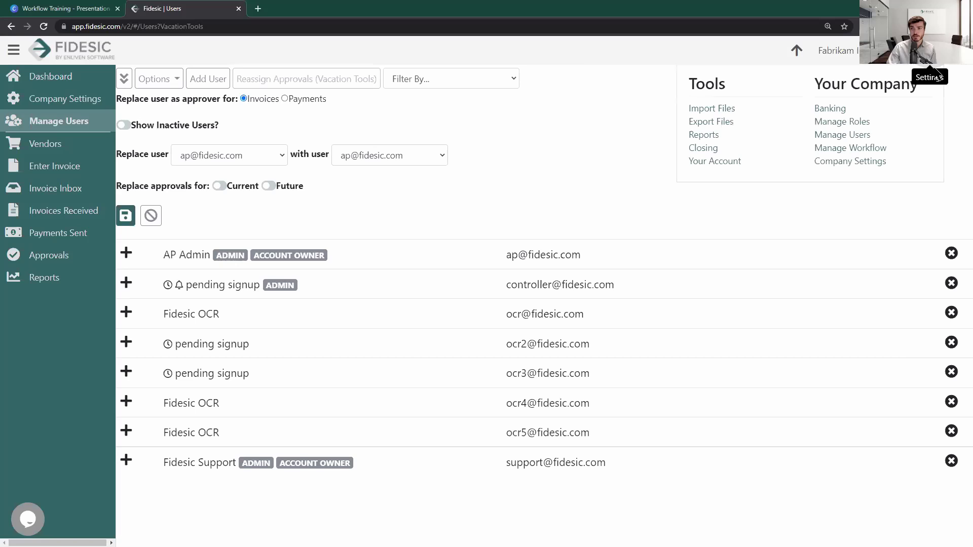
left_click(872, 148)
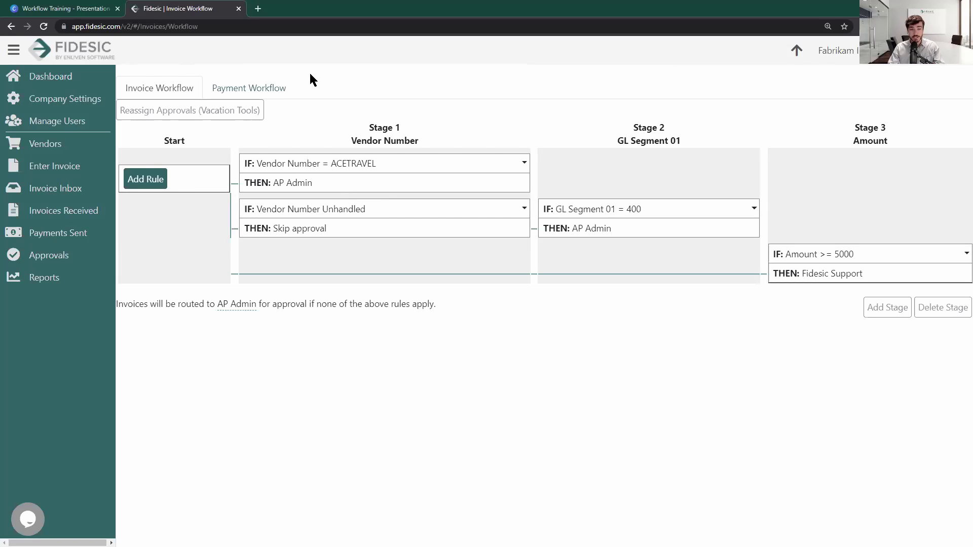
Switch to the Canva presentation, present it full screen and advance to the slide on changing an existing rule.
left_click(83, 8)
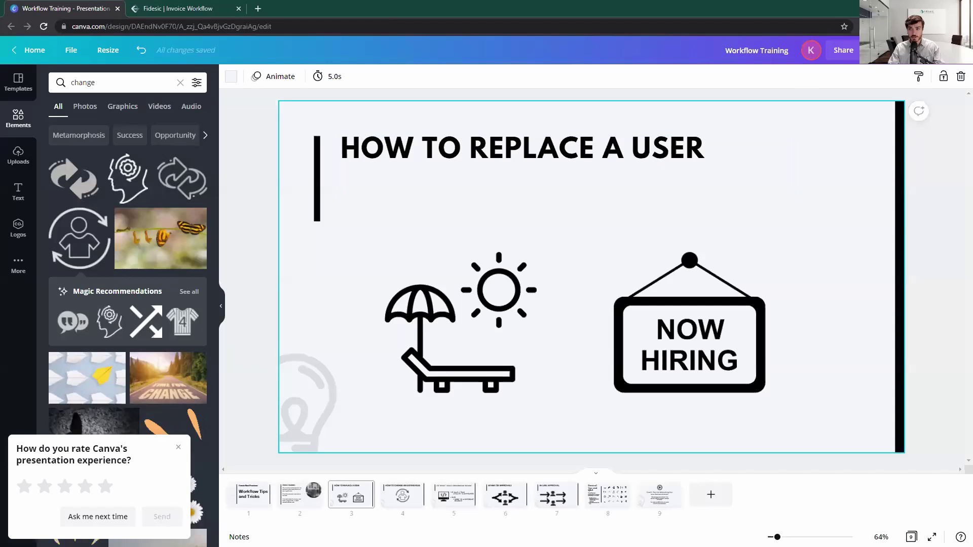
left_click(891, 50)
left_click(868, 149)
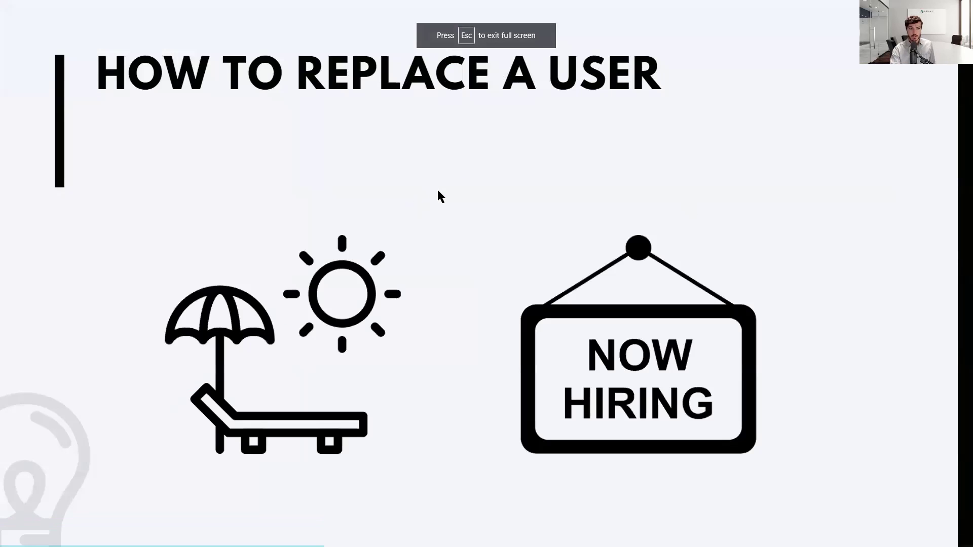
key("Right")
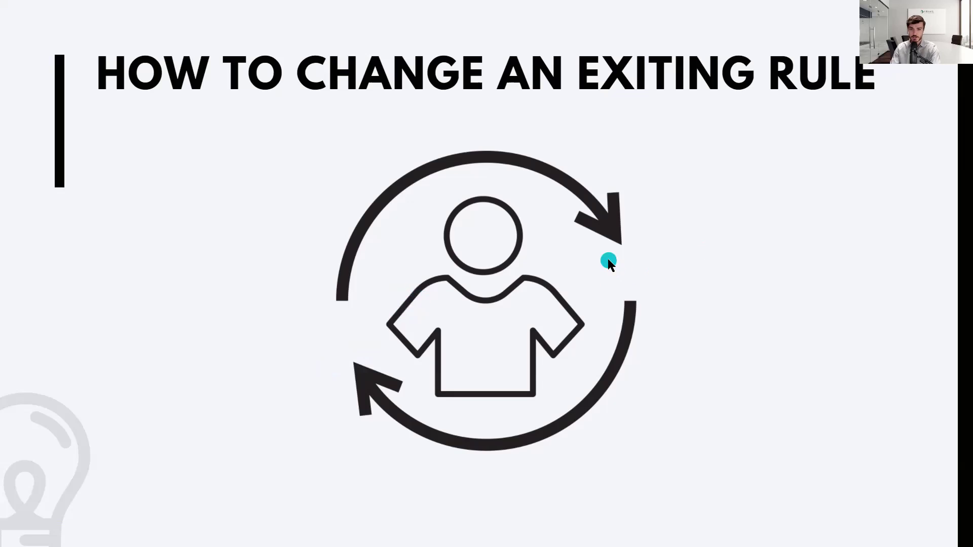
Return to Fidesic and edit the stage 2 rule for GL Segment 01 = 400, setting the controller account as approver.
key("Escape")
left_click(243, 14)
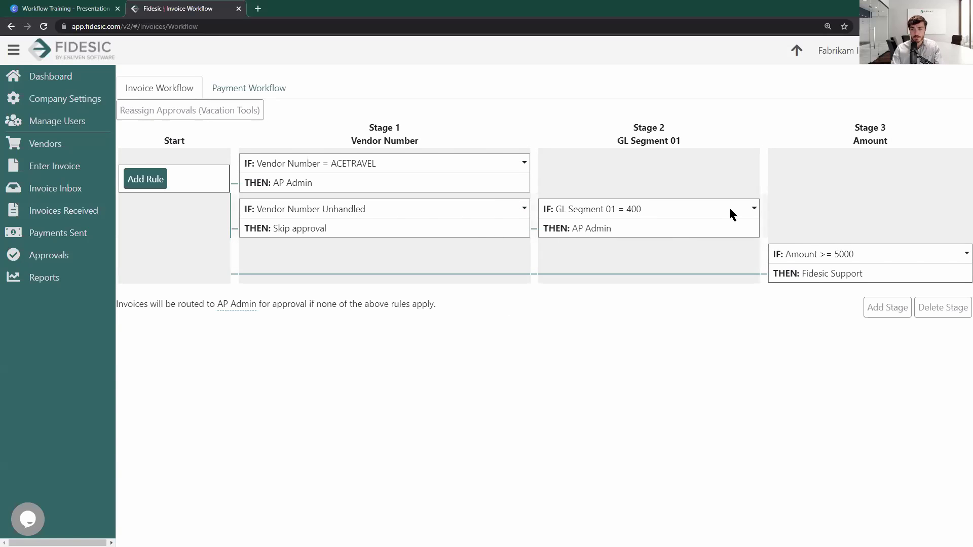
left_click(754, 208)
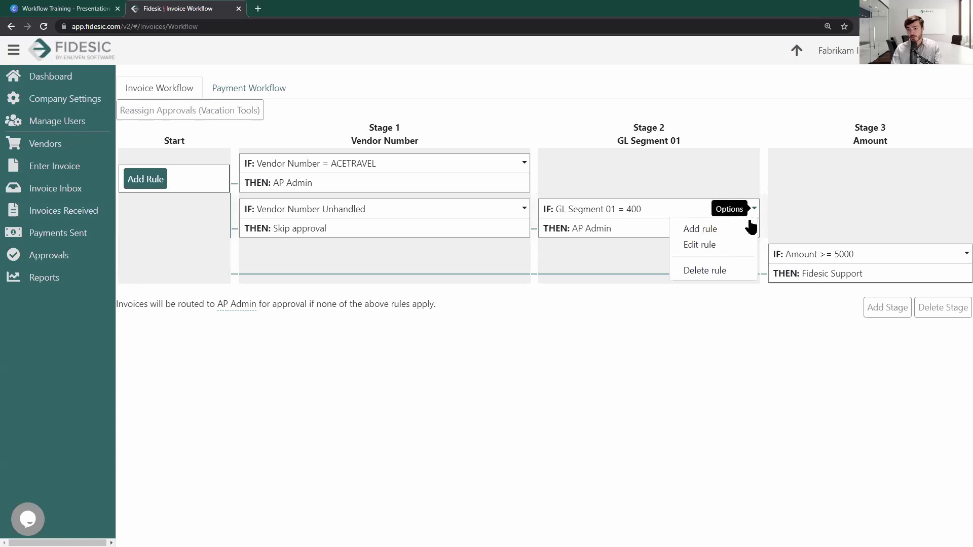
left_click(712, 245)
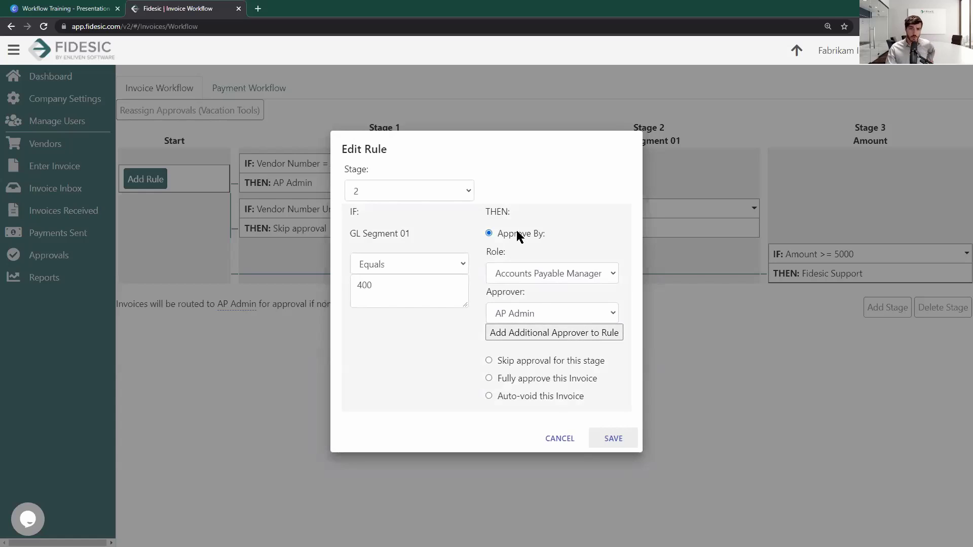
left_click(443, 260)
left_click(466, 240)
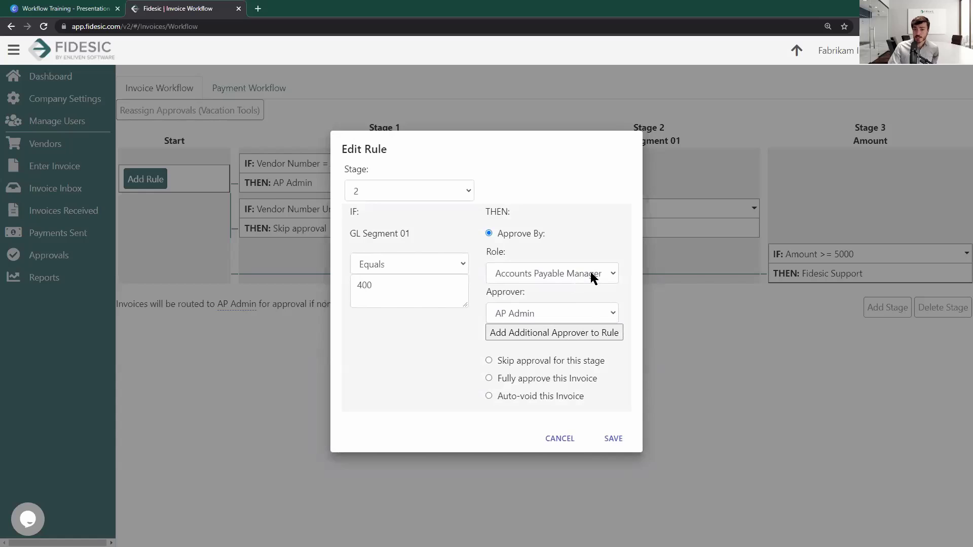
left_click(588, 320)
left_click(580, 359)
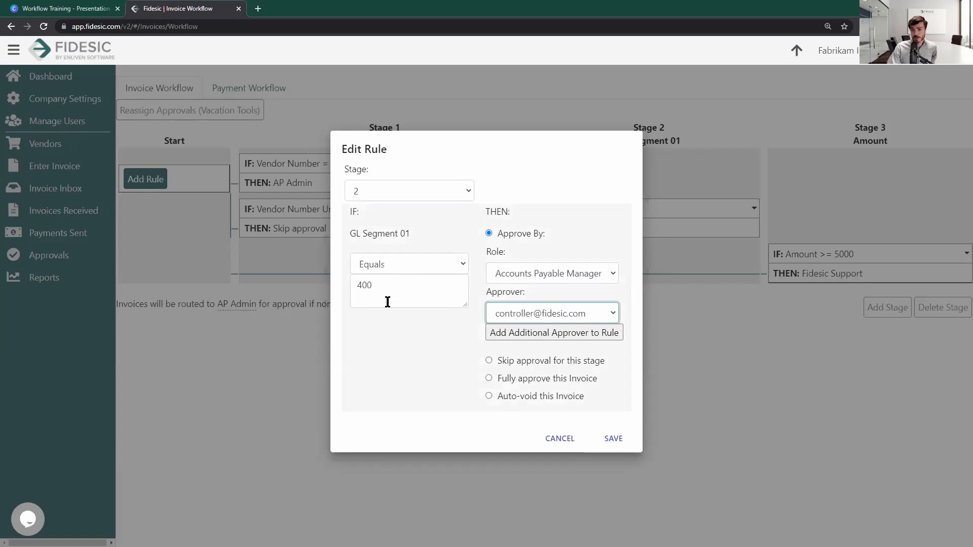
left_click(614, 440)
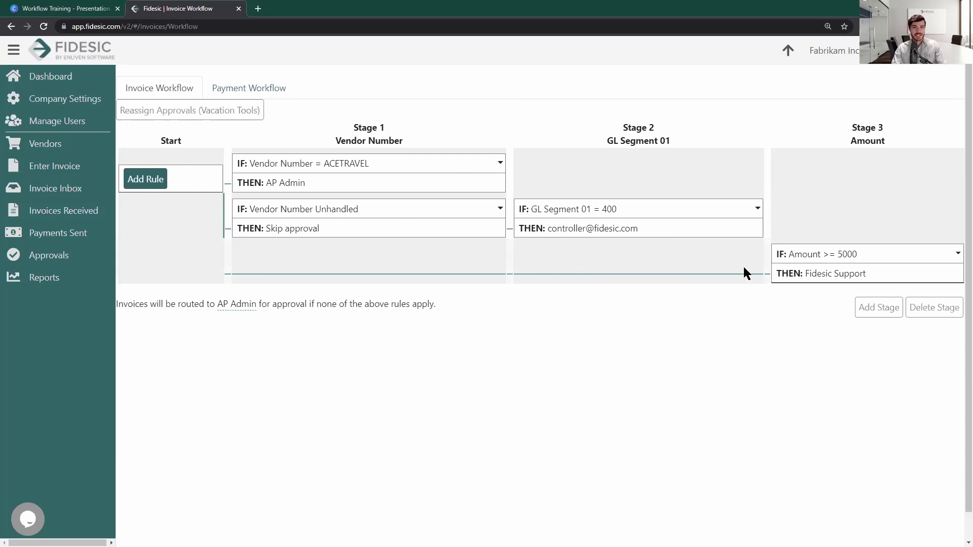
Search the invoice workflow page for 400 to locate the matching rule.
left_click(757, 209)
left_click(576, 96)
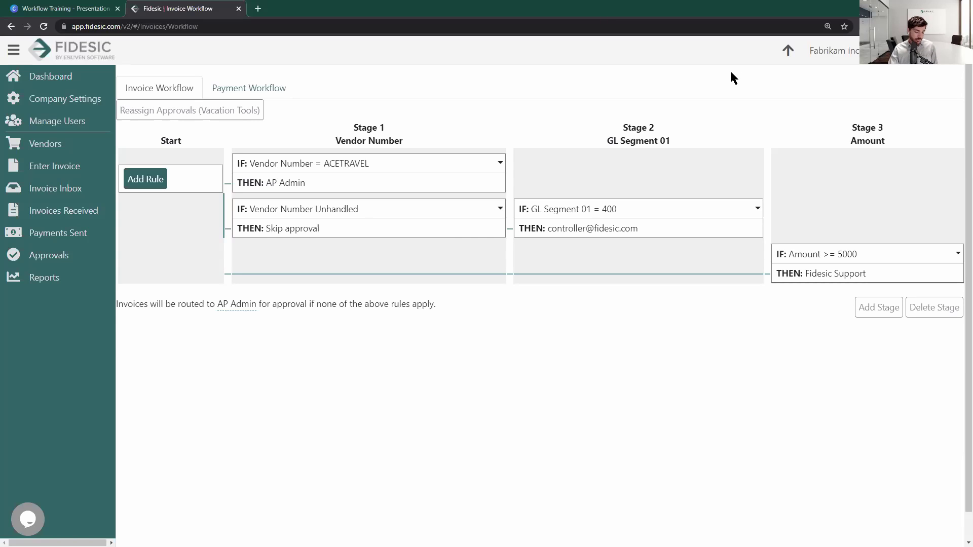
key("ctrl+f")
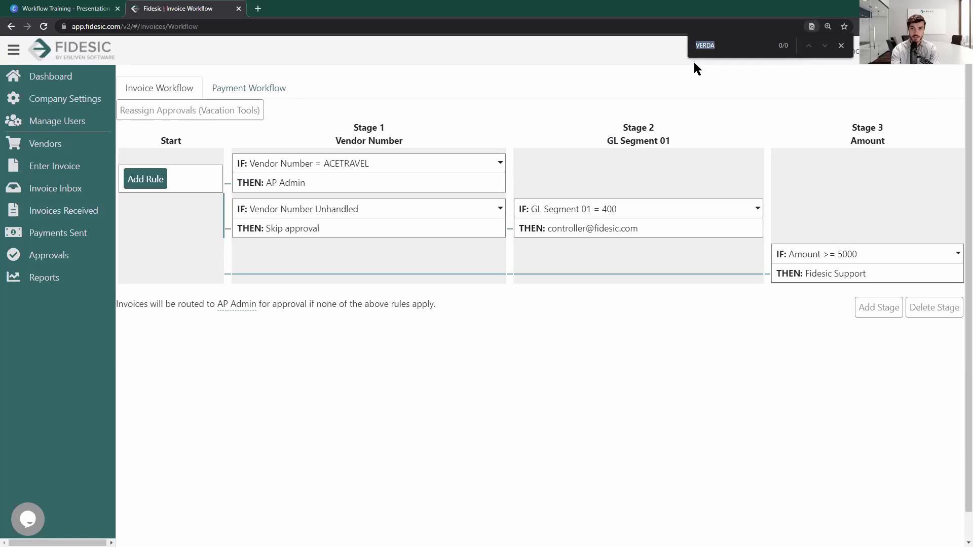
type("400")
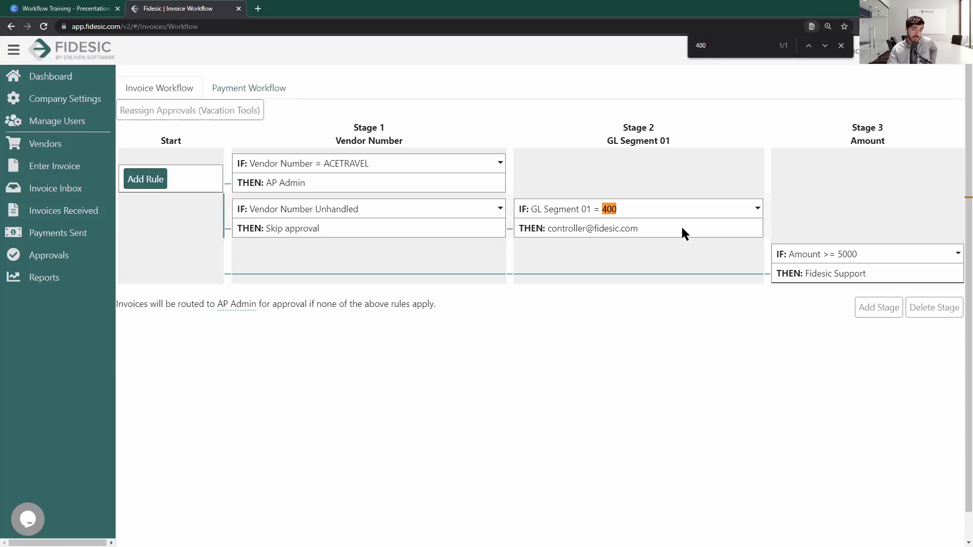
Switch to the Canva presentation, present it full screen and go to the slide explaining what unhandled means.
left_click(53, 9)
left_click(892, 49)
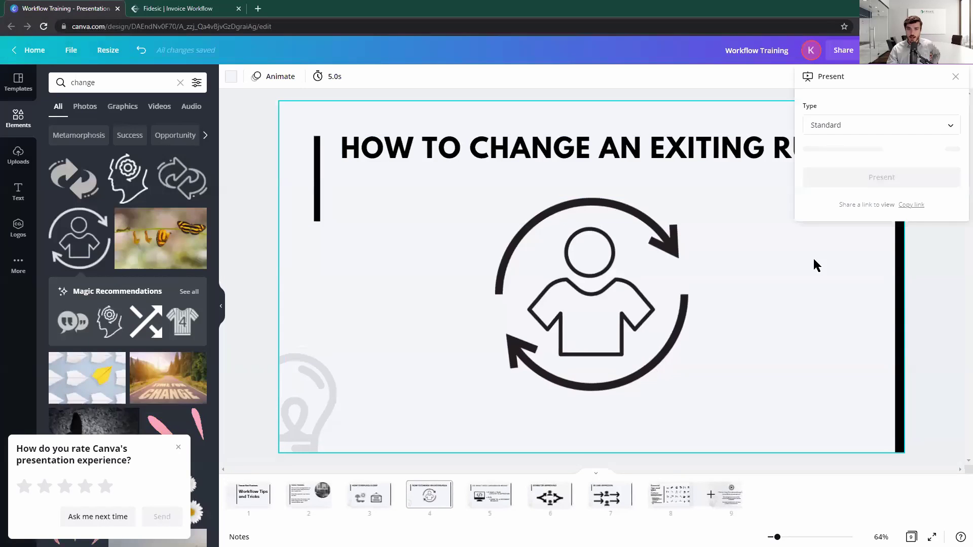
left_click(881, 148)
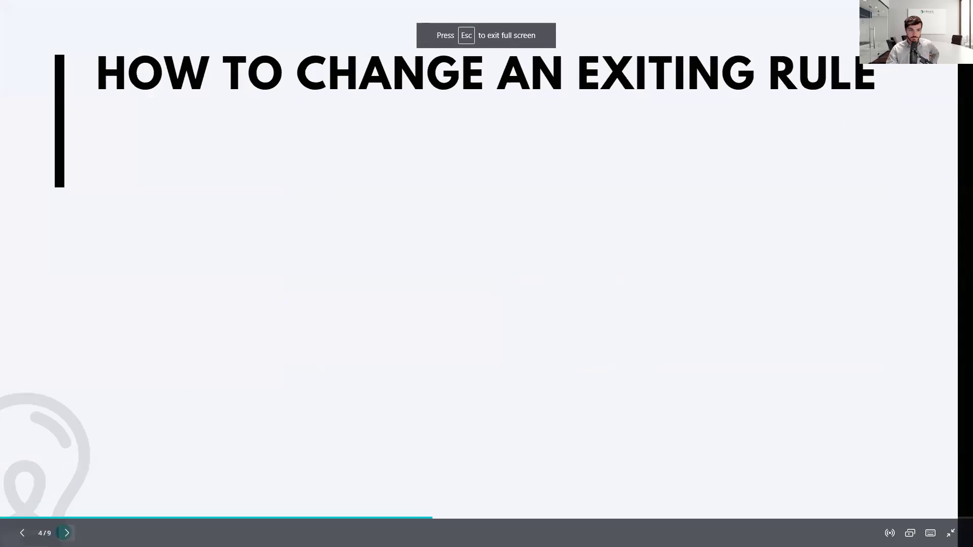
left_click(66, 533)
left_click(67, 532)
left_click(22, 532)
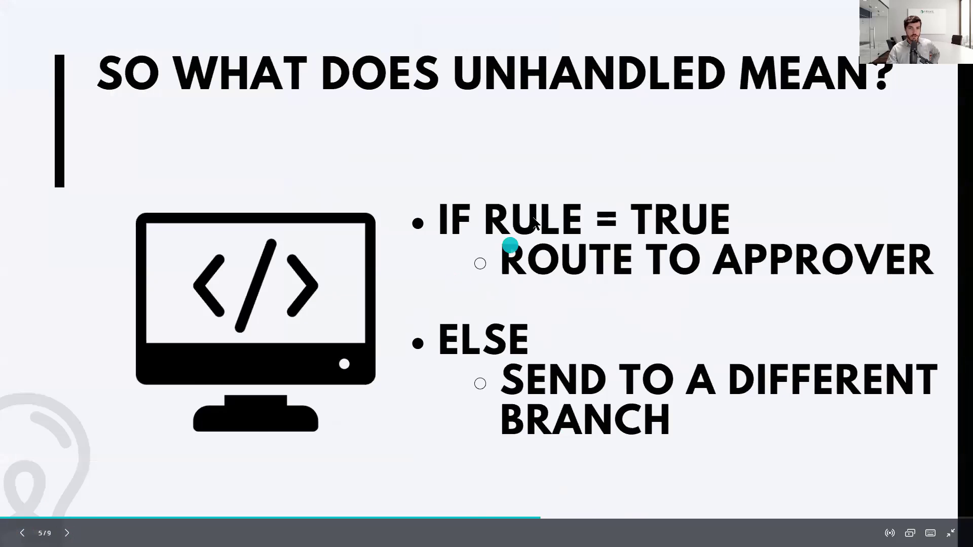
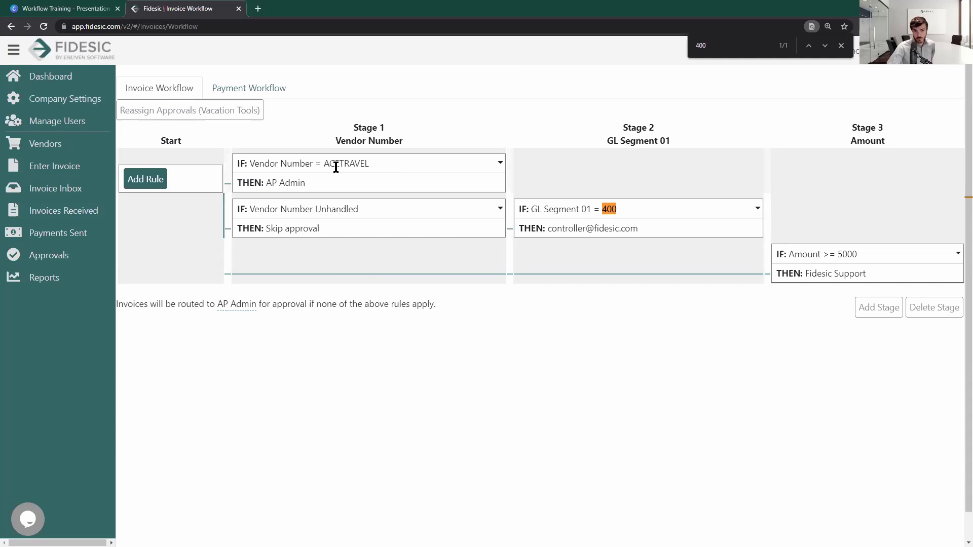
Examine the stage 1 rules: the Vendor Number Unhandled condition, the ACETRAVEL vendor condition and its AP Admin approver.
left_click_drag(380, 208, 240, 212)
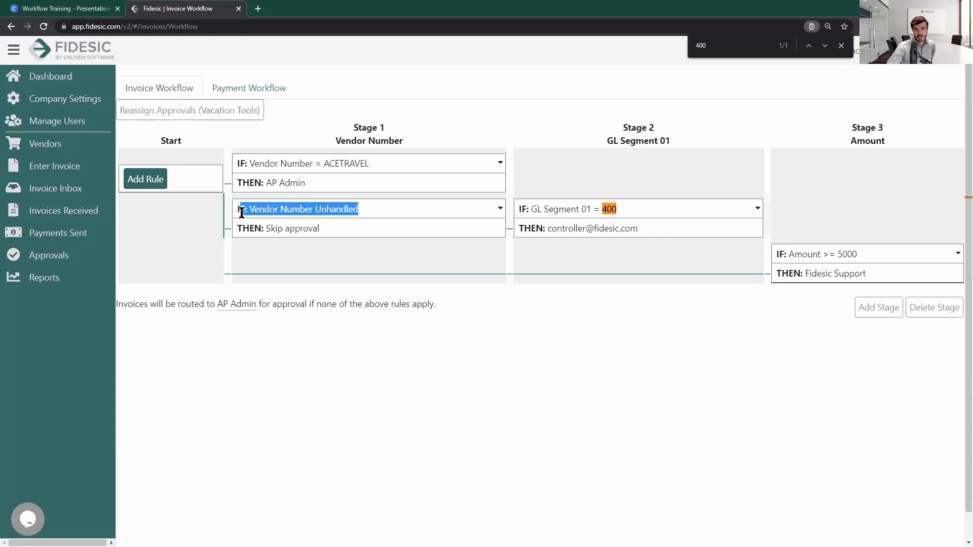
left_click(291, 210)
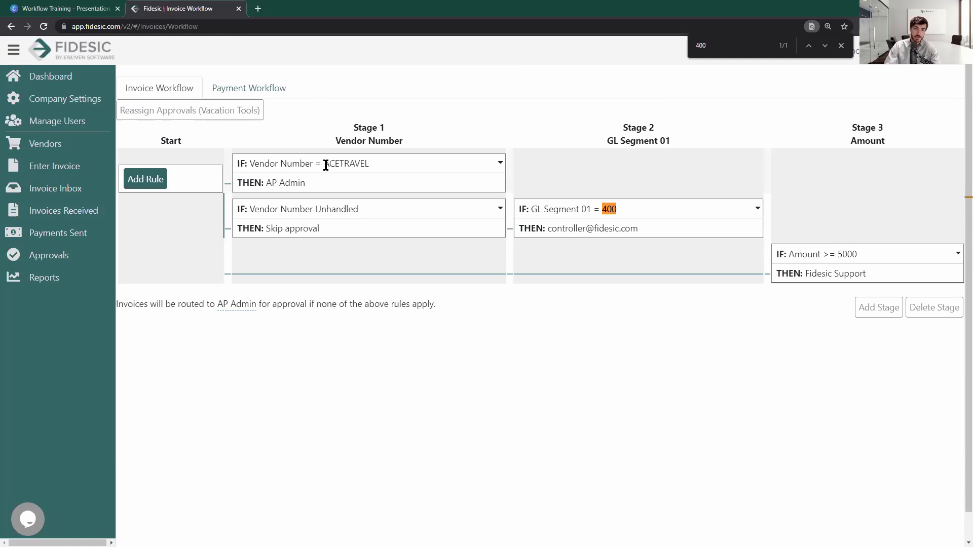
left_click_drag(324, 165, 368, 167)
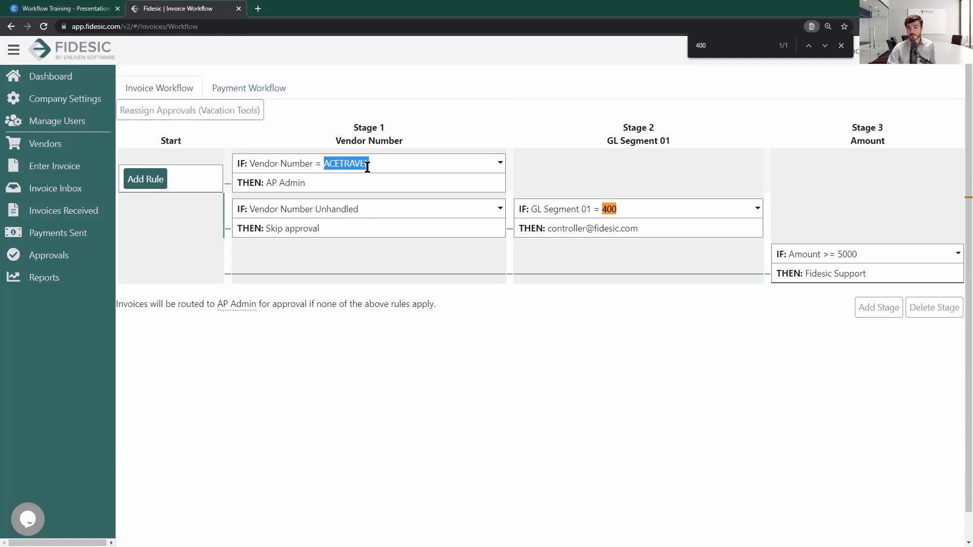
left_click(319, 165)
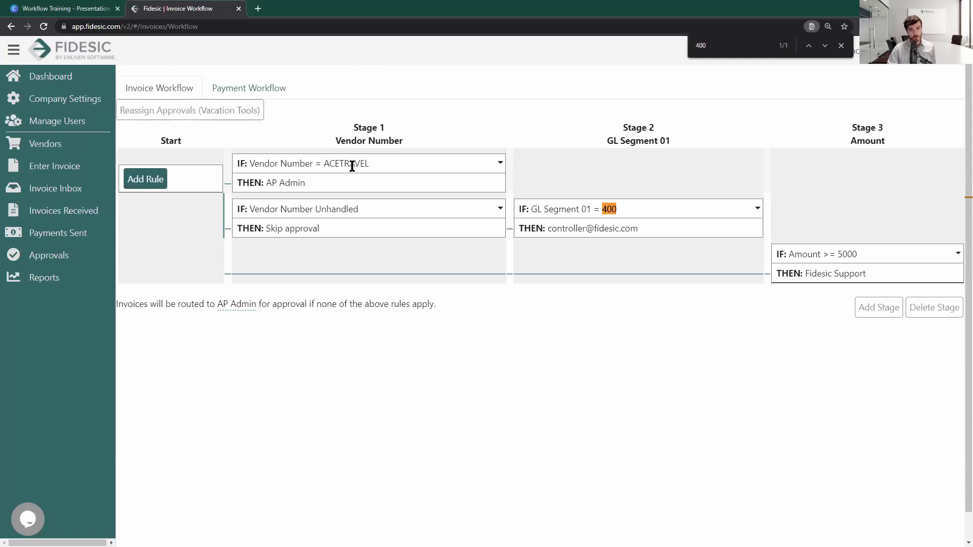
left_click_drag(280, 188, 264, 184)
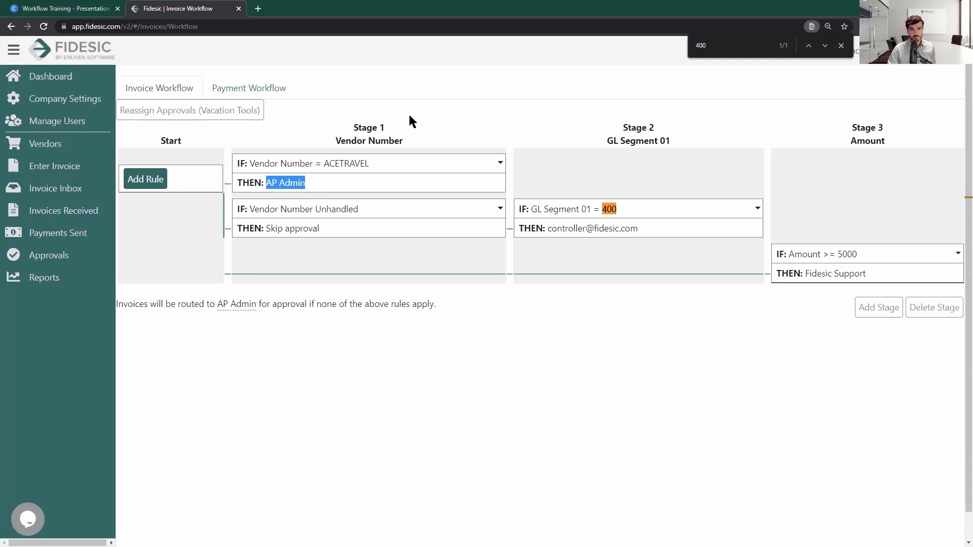
left_click(461, 88)
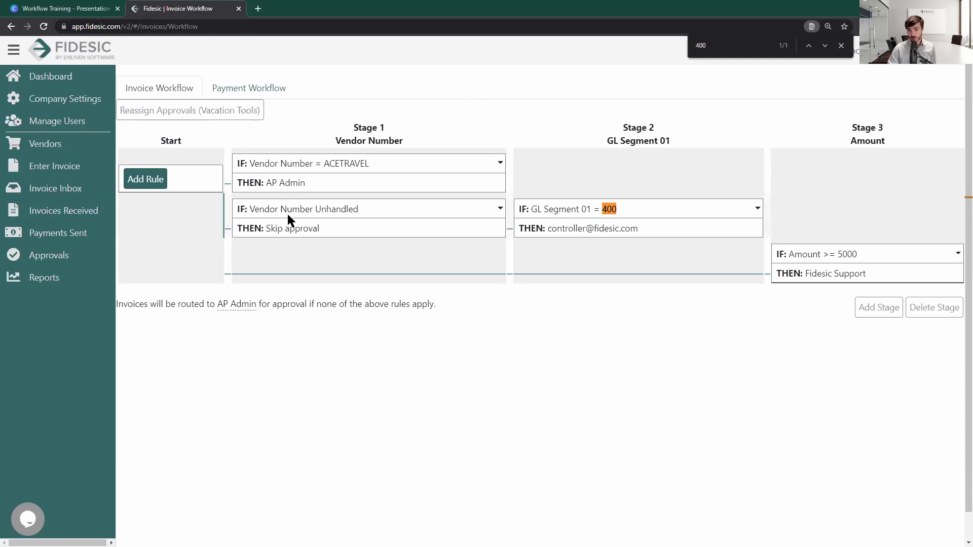
Trace the Vendor Number Unhandled branch to the stage 2 GL Segment 01 = 400 rule and examine its condition and approver.
left_click_drag(279, 209, 722, 207)
left_click(692, 221)
double_click(607, 210)
left_click(618, 208)
double_click(608, 210)
left_click(612, 210)
left_click_drag(640, 228, 548, 229)
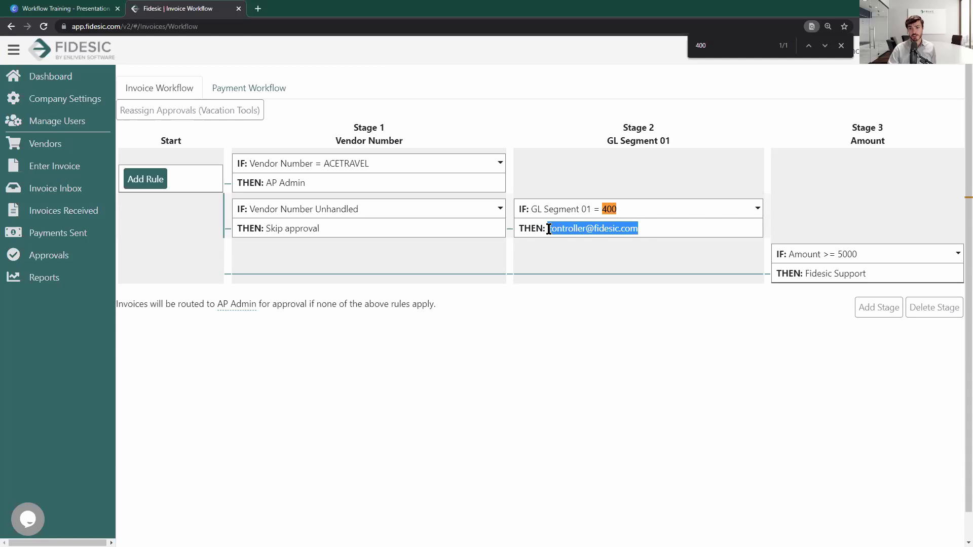
left_click(631, 208)
left_click_drag(639, 229, 543, 210)
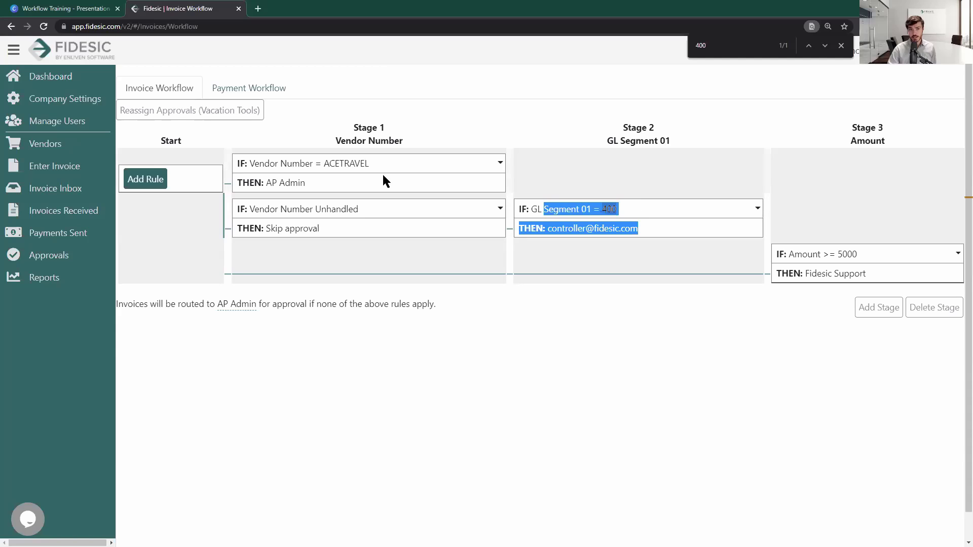
left_click(690, 208)
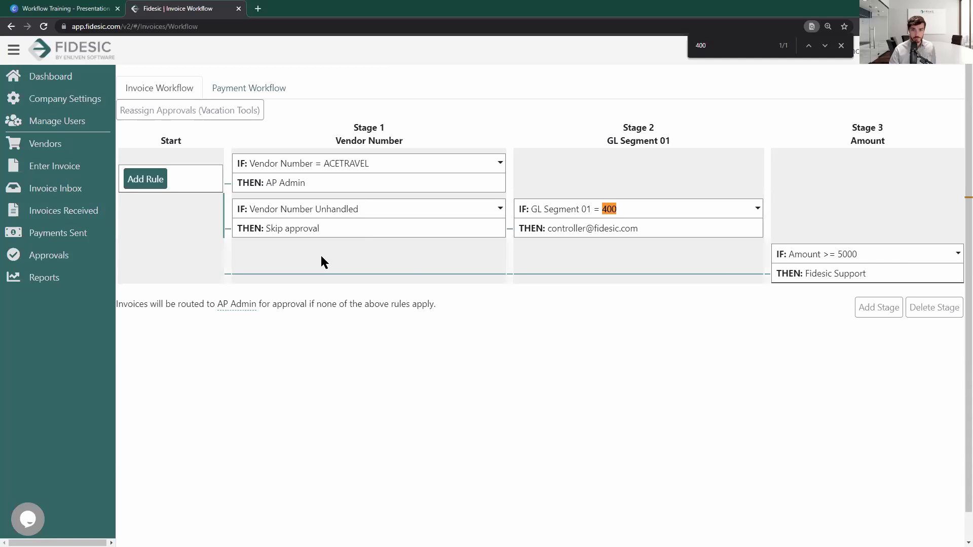
Glance at the Canva presentation, return to Fidesic and highlight the Vendor Number Unhandled condition in stage 1.
left_click(91, 10)
key("ctrl+Tab")
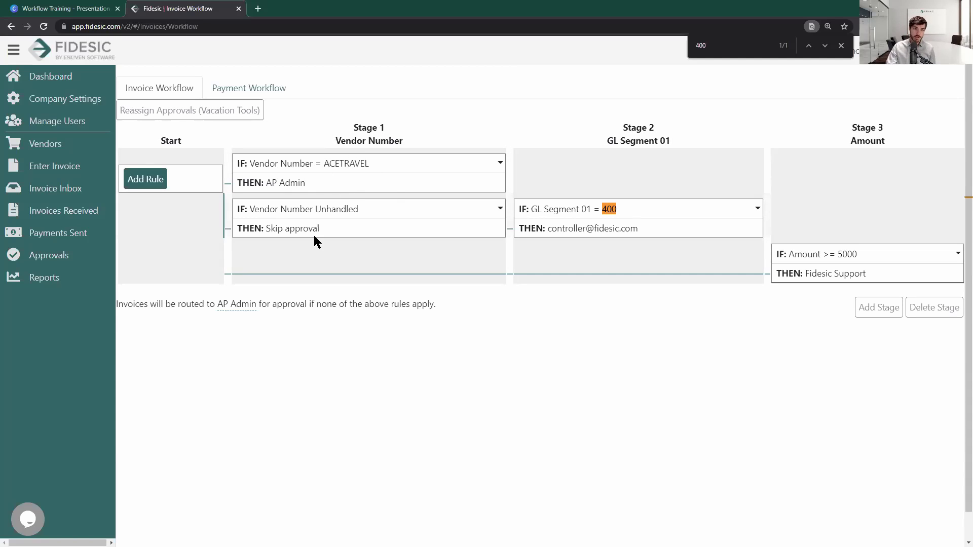
left_click_drag(359, 209, 247, 211)
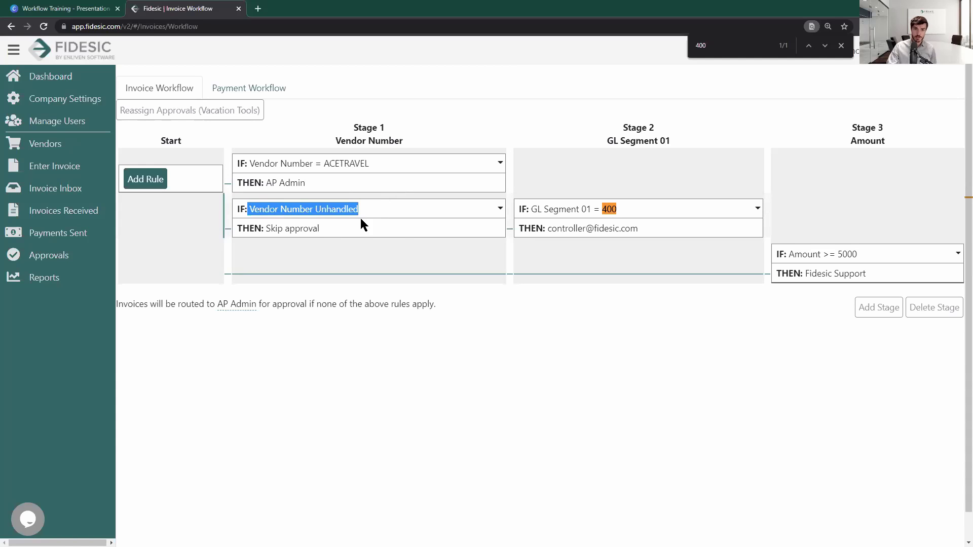
left_click(386, 224)
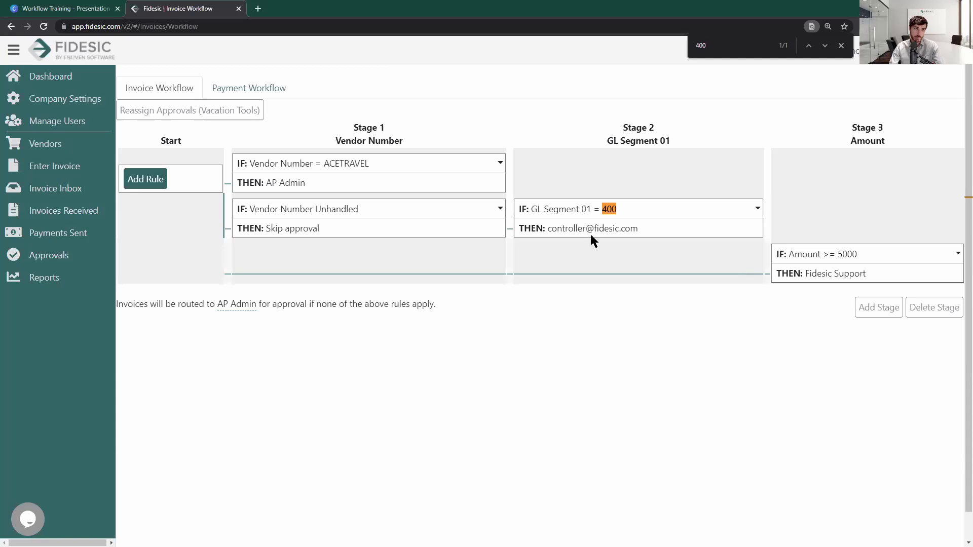
Switch to the Canva presentation and show the Either/Or Approvals slide with nothing on it selected.
key("ctrl+shift+Tab")
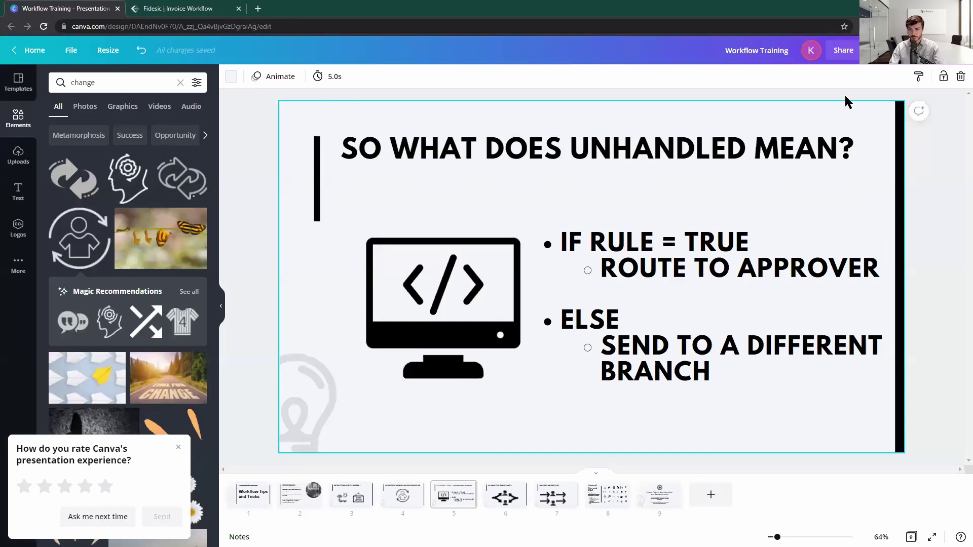
left_click(912, 50)
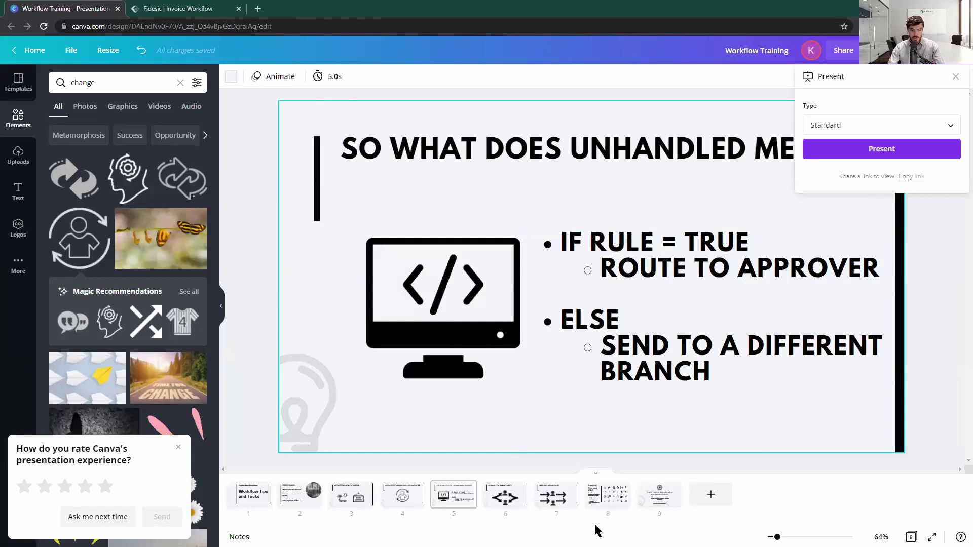
left_click(505, 502)
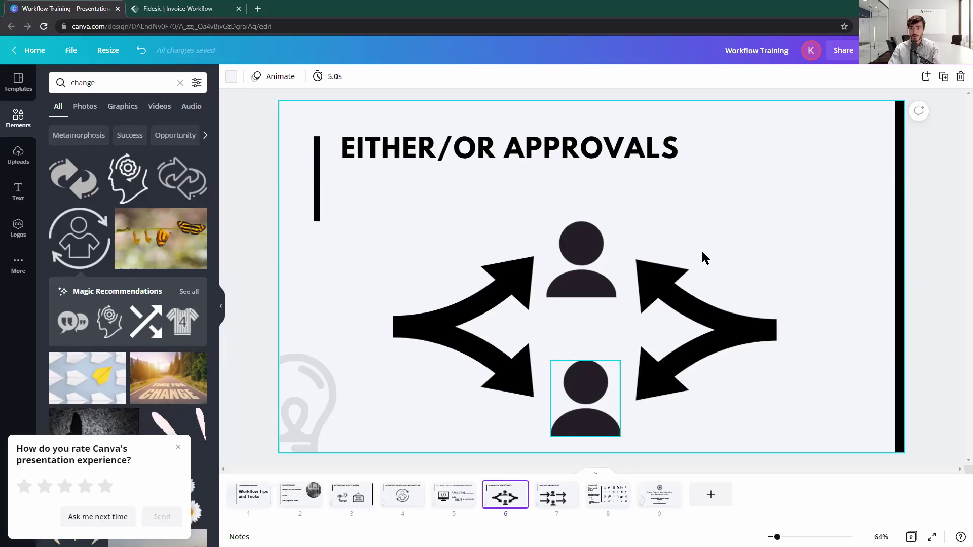
left_click(714, 195)
left_click(425, 265)
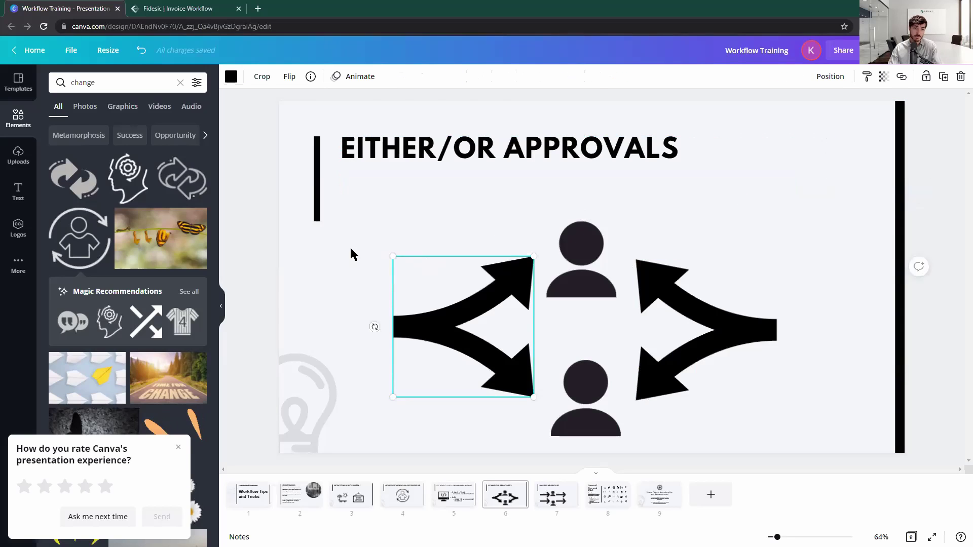
left_click(525, 202)
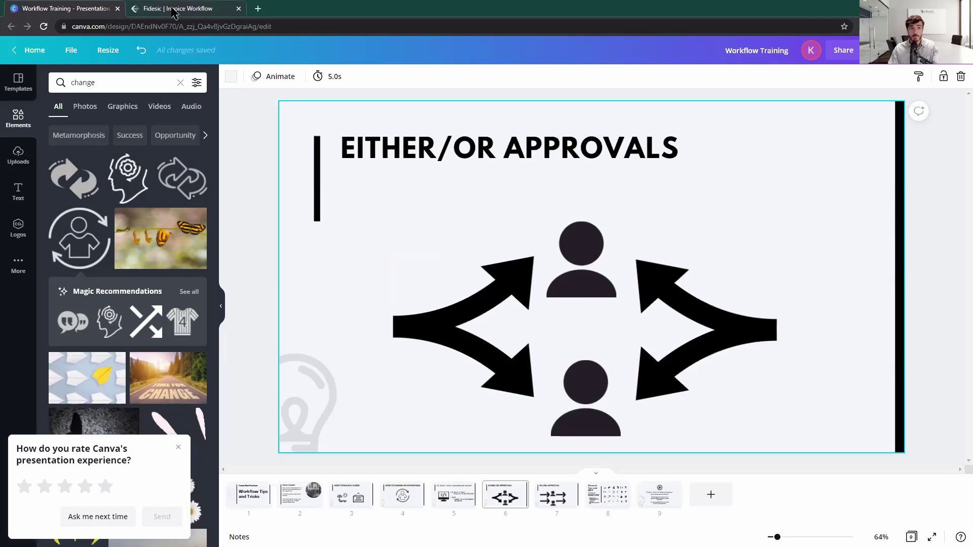
Return to Fidesic, close the page search and save AP Admin as an additional Accounts Payable Manager approver on the GL Segment 01 = 400 rule.
key("ctrl+Tab")
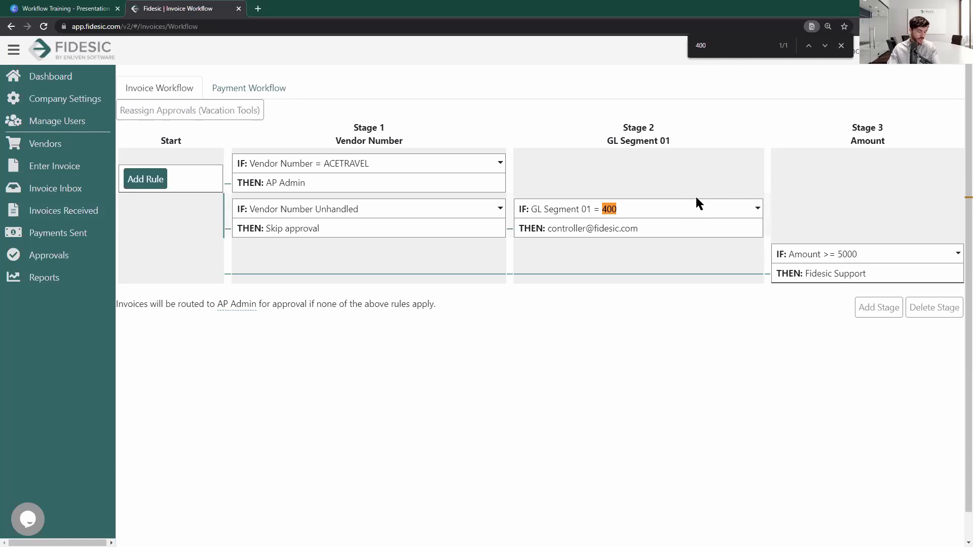
left_click(841, 45)
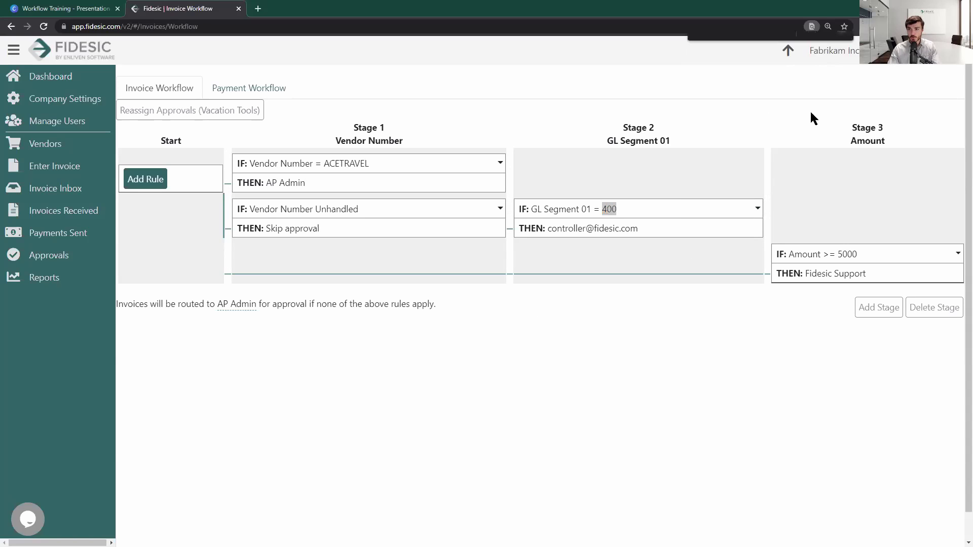
left_click(757, 209)
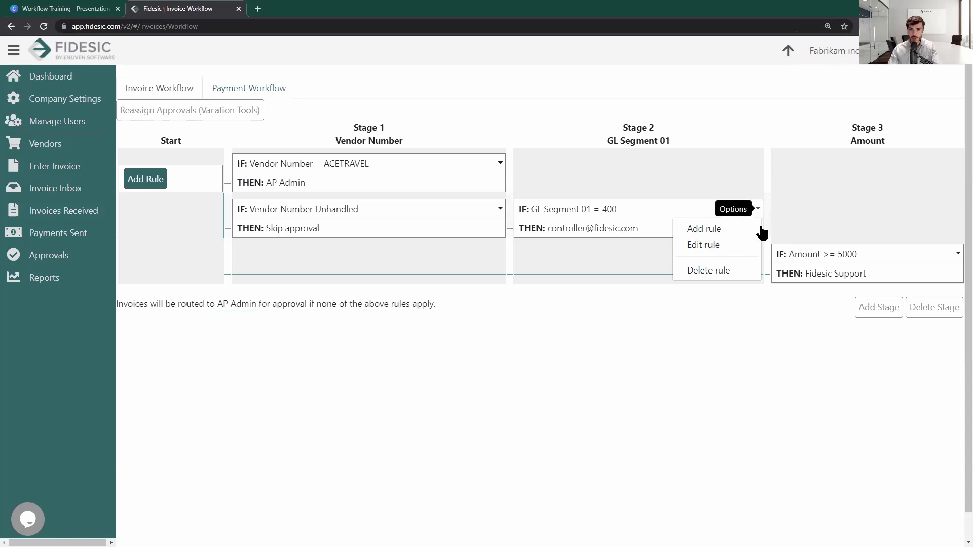
left_click(739, 246)
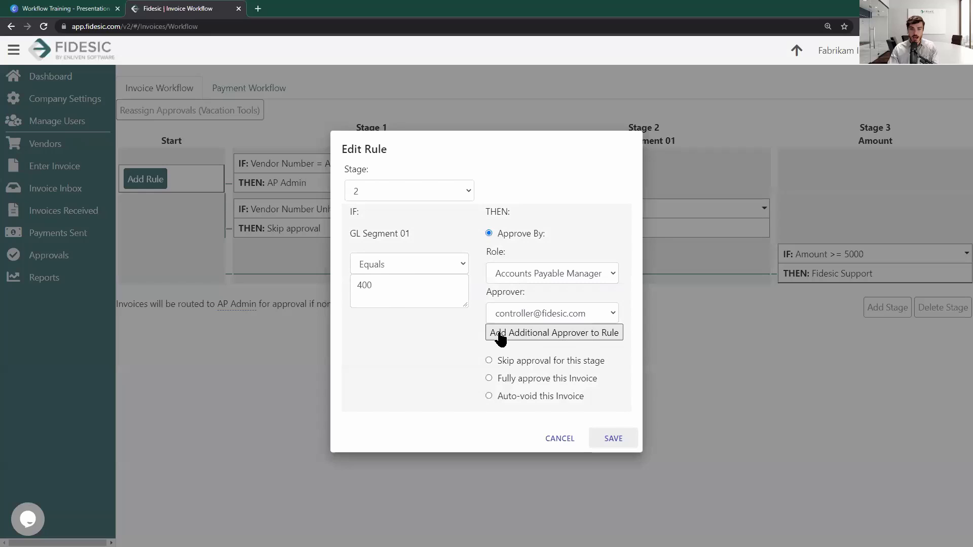
left_click(533, 334)
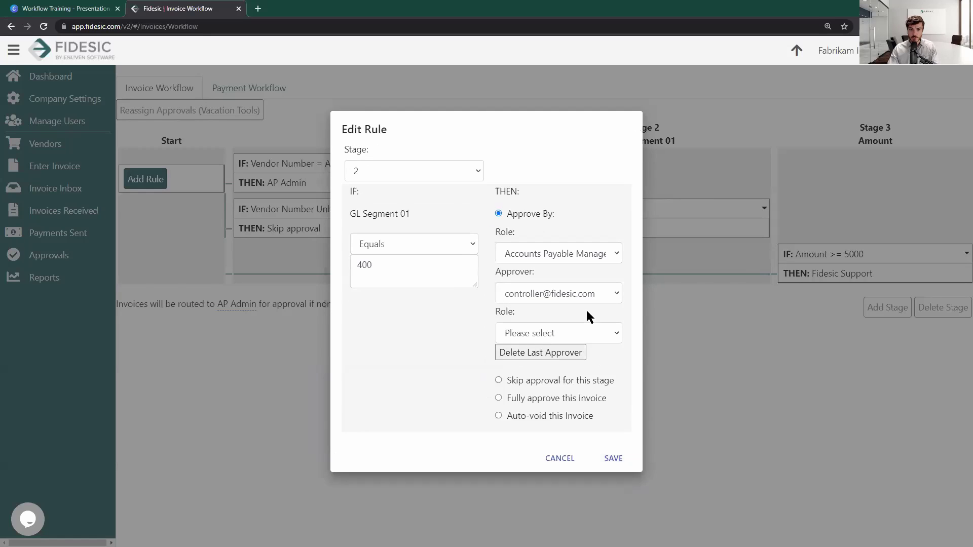
left_click(564, 334)
left_click(582, 367)
left_click(579, 350)
left_click(573, 396)
left_click(540, 349)
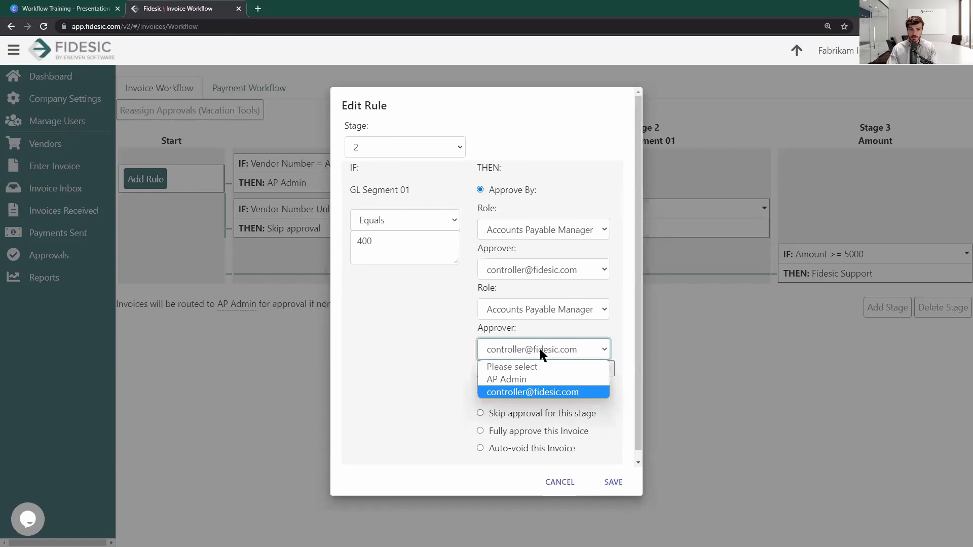
left_click(545, 385)
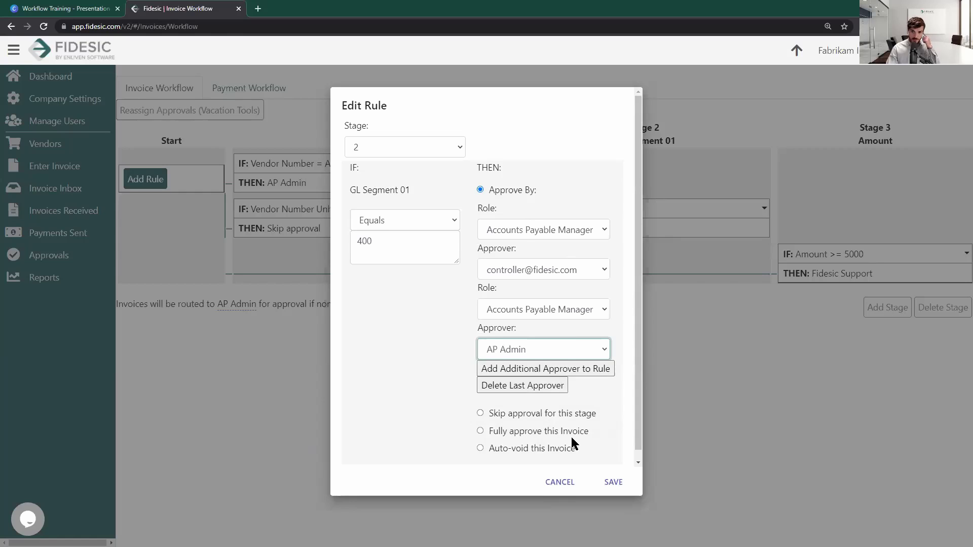
left_click(618, 488)
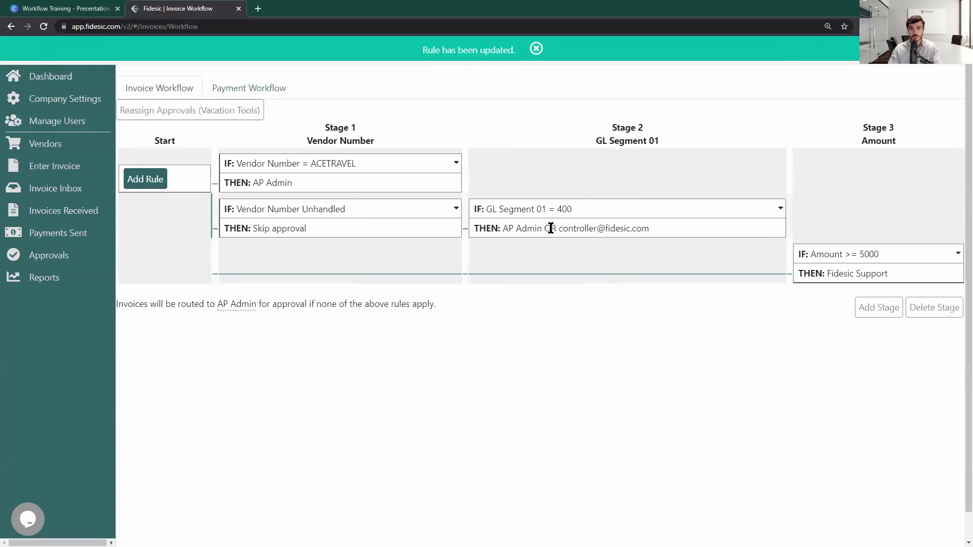
Highlight the either/or approvers of the stage 2 GL Segment 01 = 400 rule to review them.
left_click_drag(504, 229, 649, 226)
left_click(544, 230)
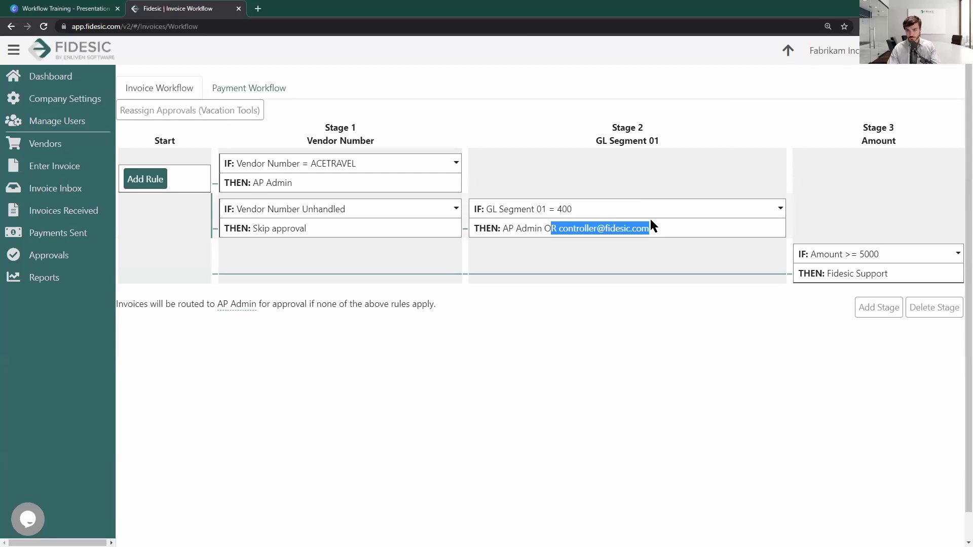
left_click(724, 85)
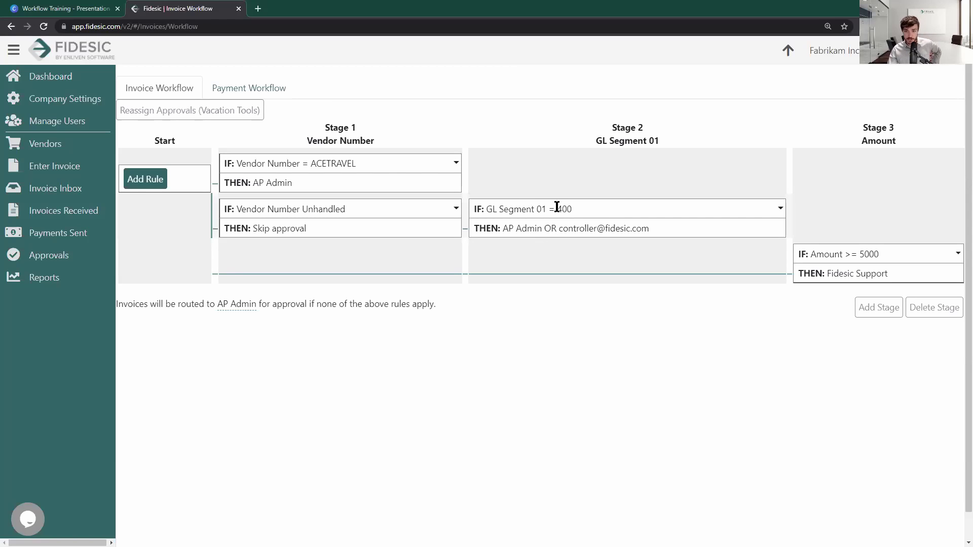
Switch to the Canva presentation and show the In Line Approval slide, comparing it with the Either/Or Approvals slide.
left_click(61, 8)
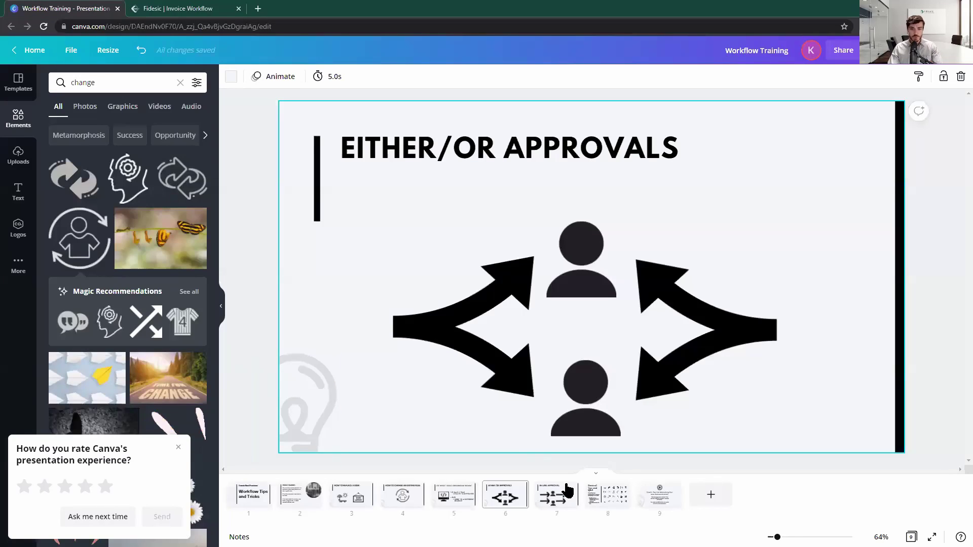
left_click(555, 497)
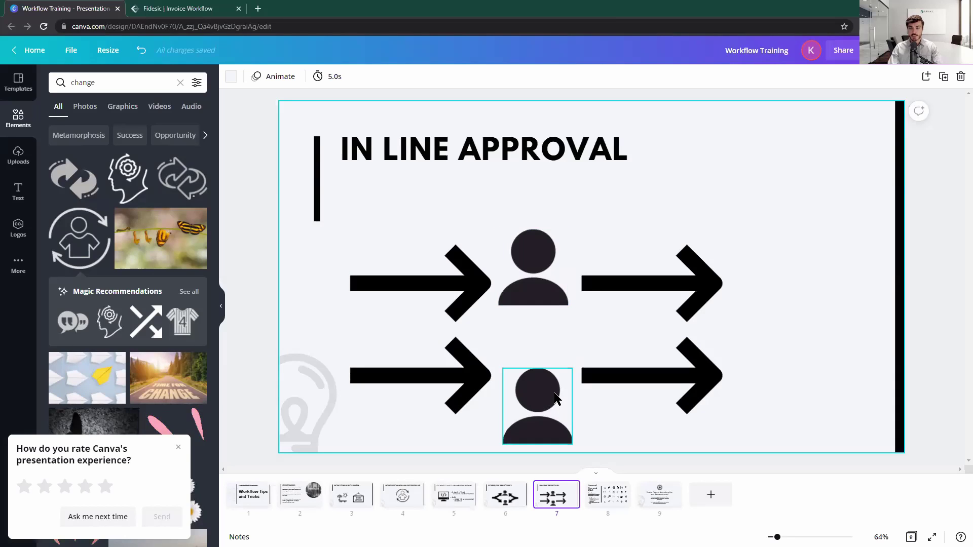
left_click(499, 506)
left_click(551, 501)
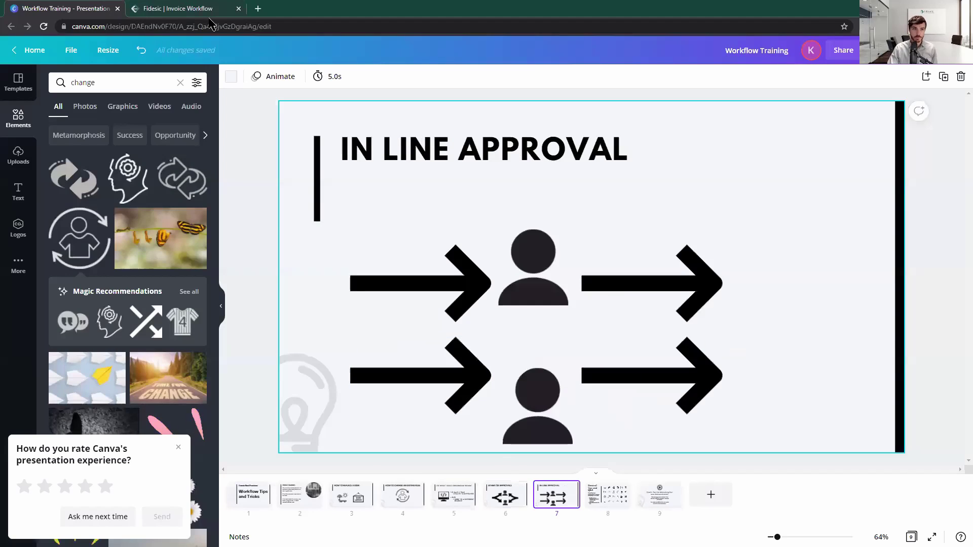
Return to Fidesic, delete the last approver from the stage 2 GL Segment 01 = 400 rule and save it.
left_click(172, 9)
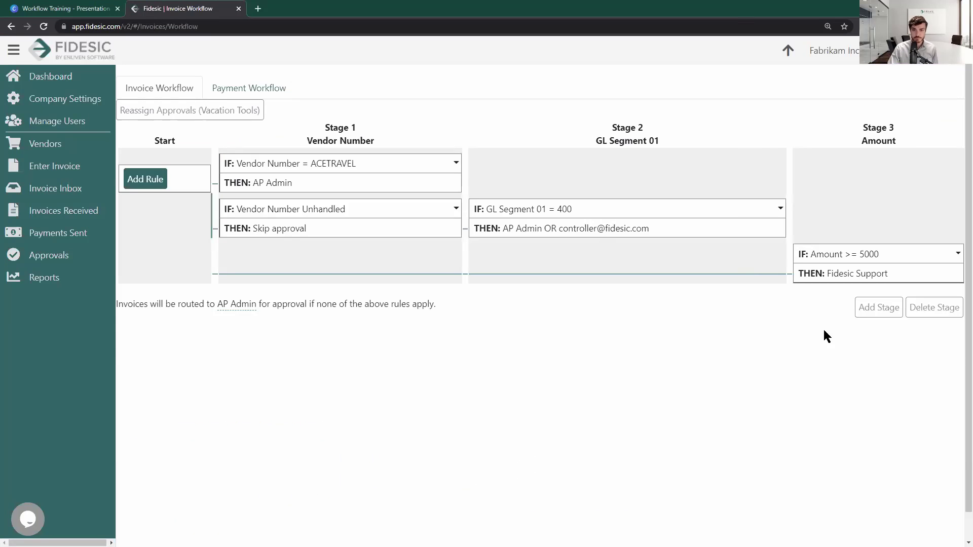
left_click(777, 208)
left_click(764, 248)
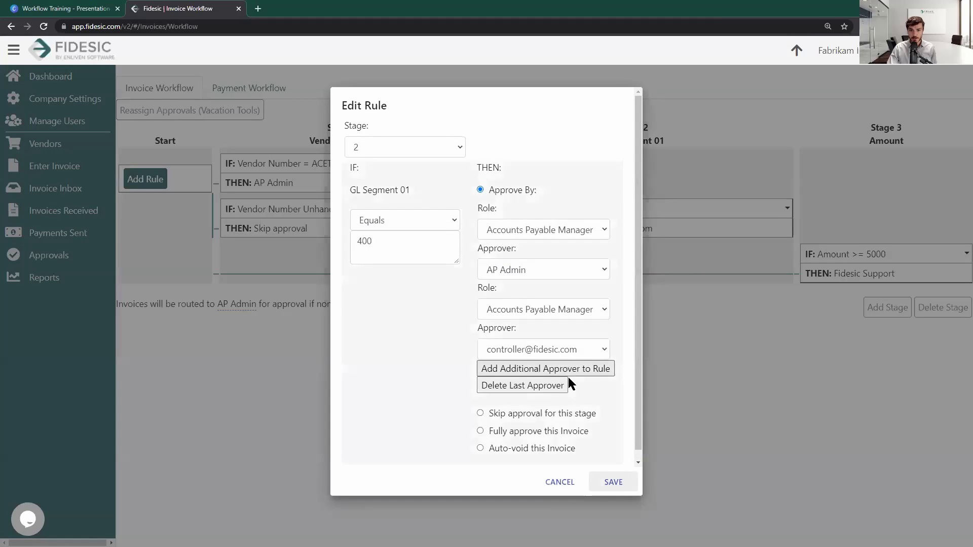
left_click(535, 385)
left_click(611, 435)
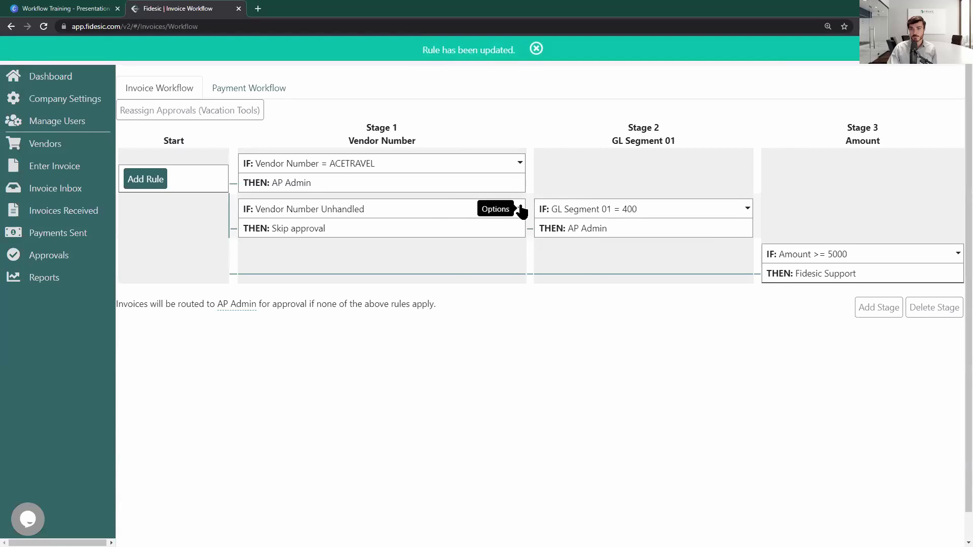
Add a stage 2 rule under the Vendor Number Unhandled rule with the condition GL Segment 01 Equals 400.
left_click(521, 207)
left_click(486, 229)
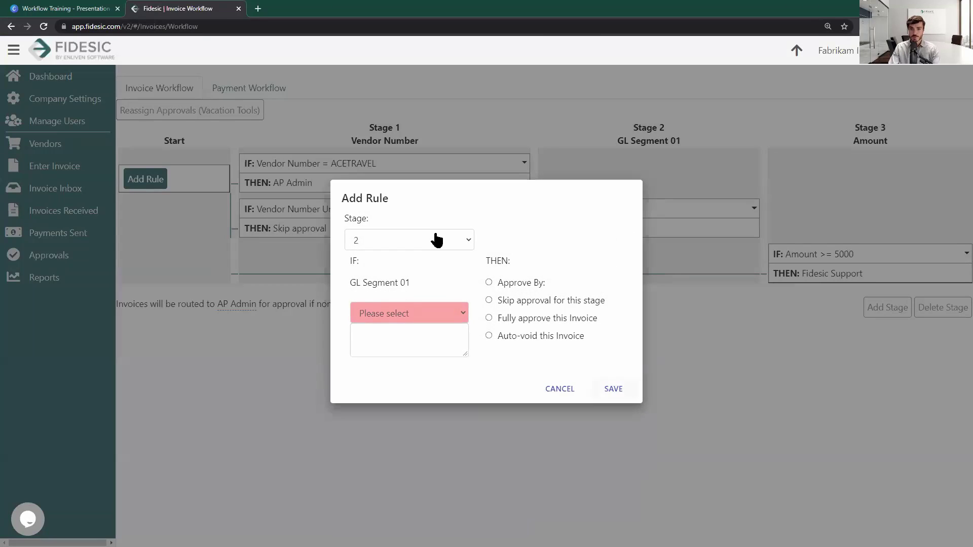
left_click(409, 314)
left_click(397, 394)
left_click(409, 343)
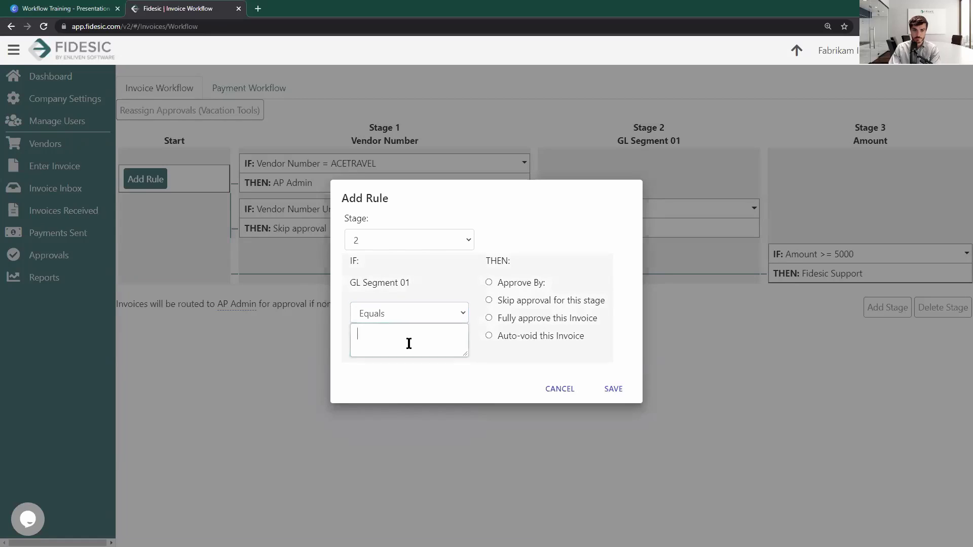
type("400")
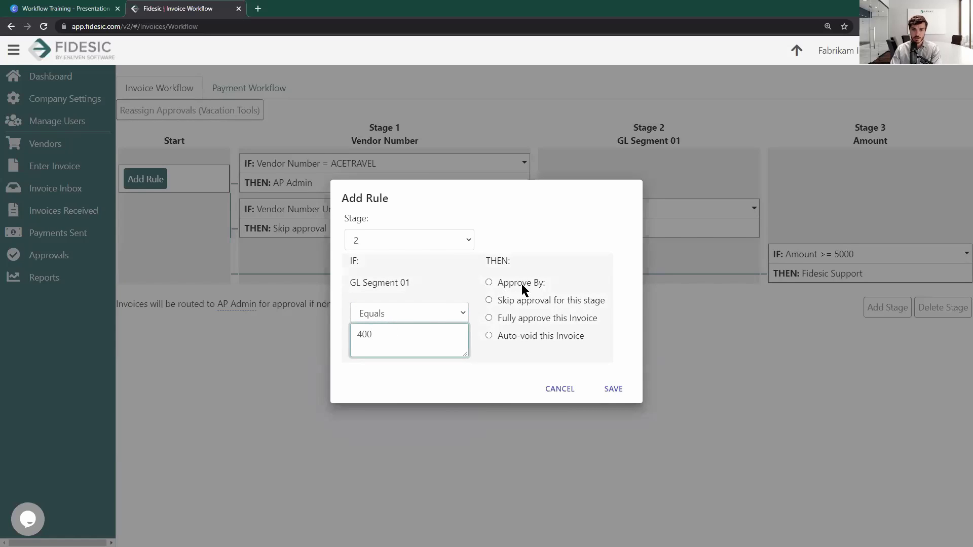
Assign the controller account as approver of the new GL Segment 01 rule and save it.
left_click(521, 283)
left_click(543, 294)
left_click(551, 324)
left_click(564, 319)
left_click(592, 361)
left_click(617, 439)
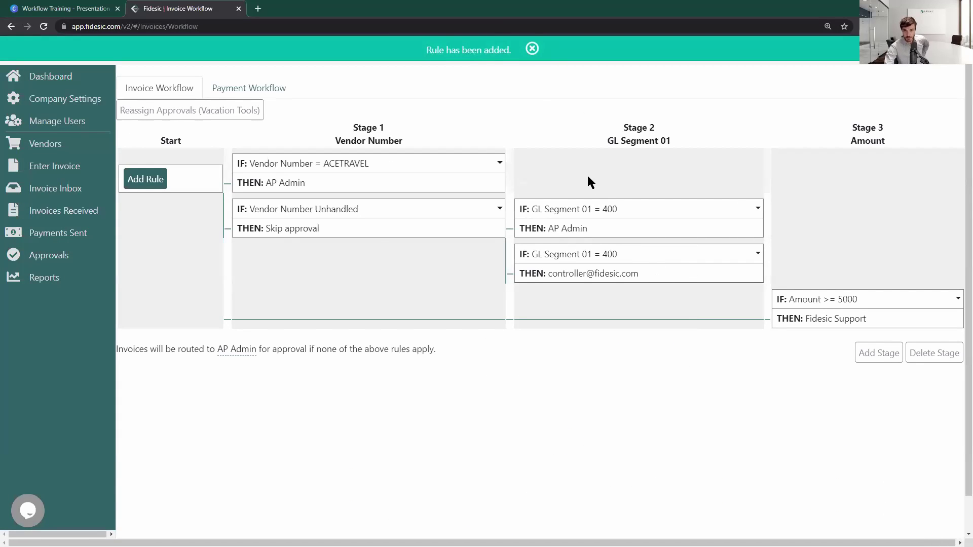
Highlight the conditions of both stage 2 GL Segment 01 = 400 rules to compare the in-line approval setup.
left_click_drag(531, 208, 622, 205)
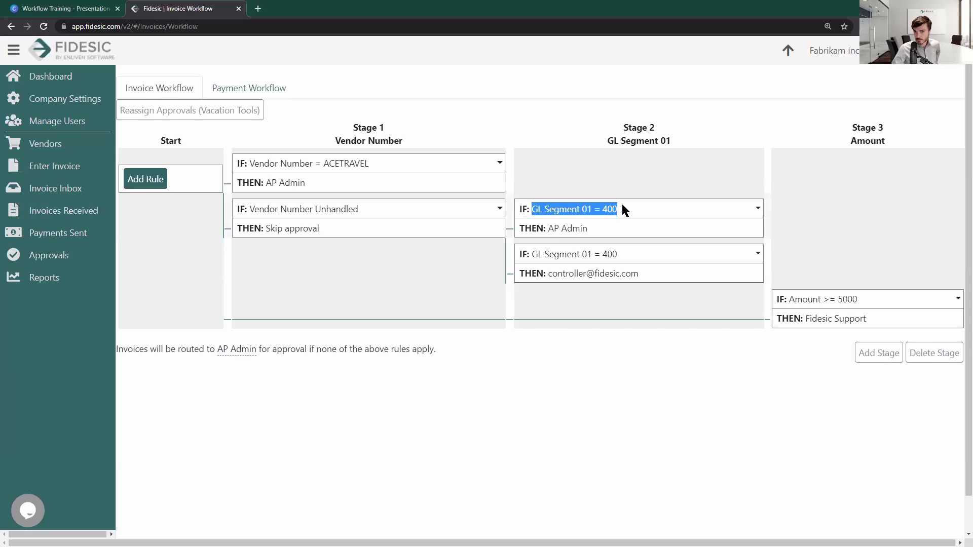
left_click(621, 209)
left_click_drag(618, 254, 517, 254)
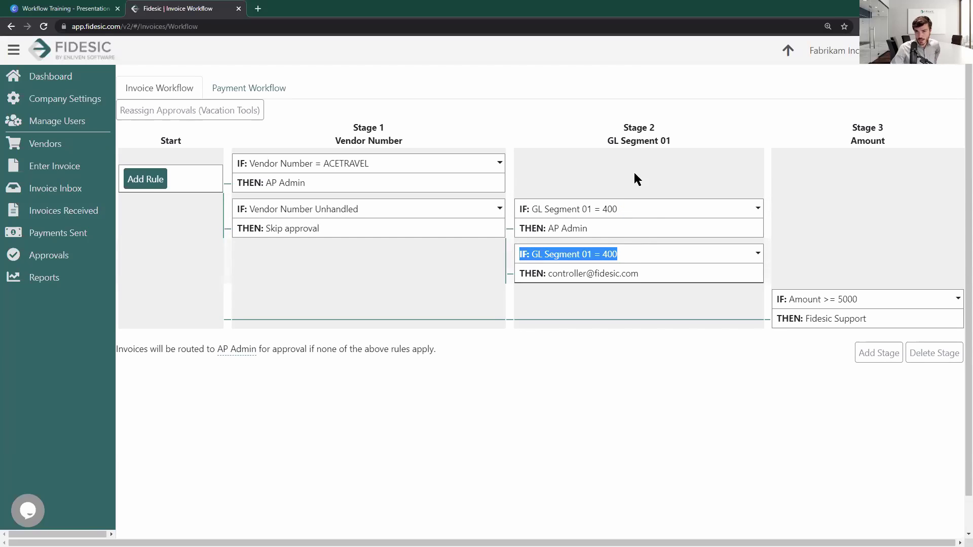
left_click(584, 249)
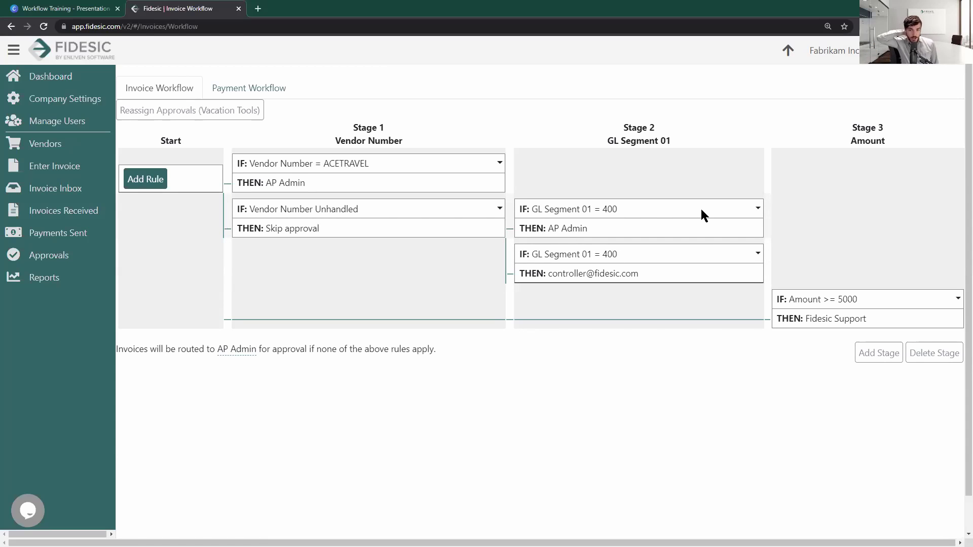
Switch to the Canva presentation and show the General Tips and Q&A slide.
left_click(66, 8)
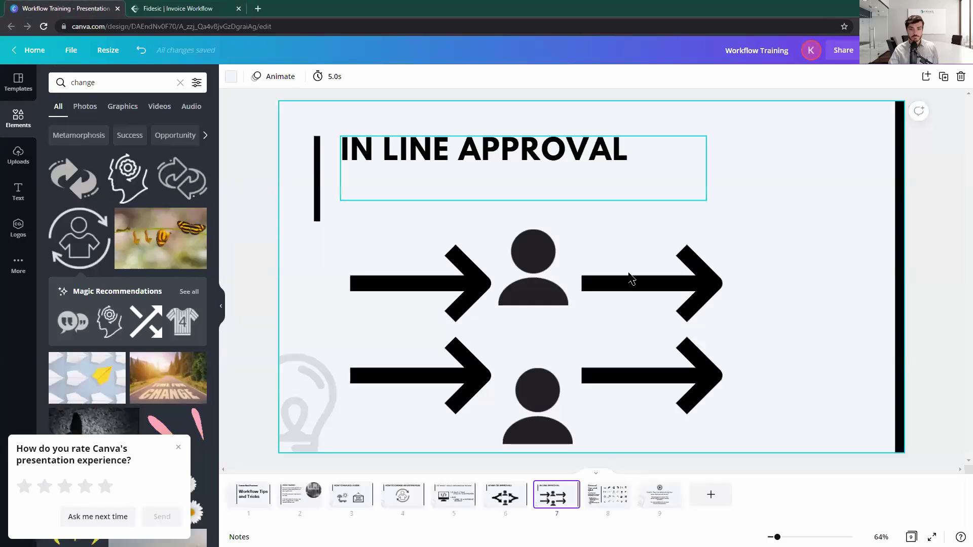
left_click(597, 502)
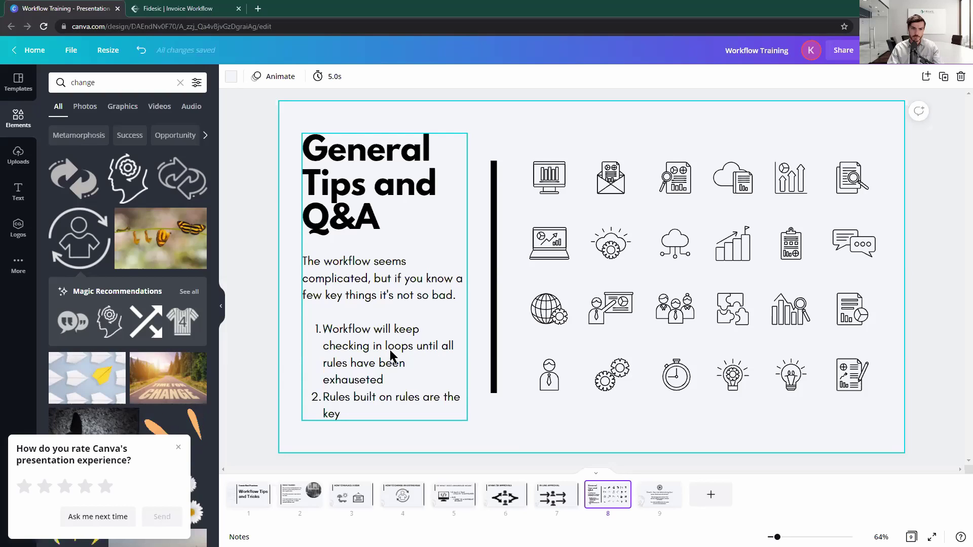
Return to Fidesic and review the ACETRAVEL vendor condition in stage 1 and the Amount >= 5000 rule in stage 3.
left_click(186, 10)
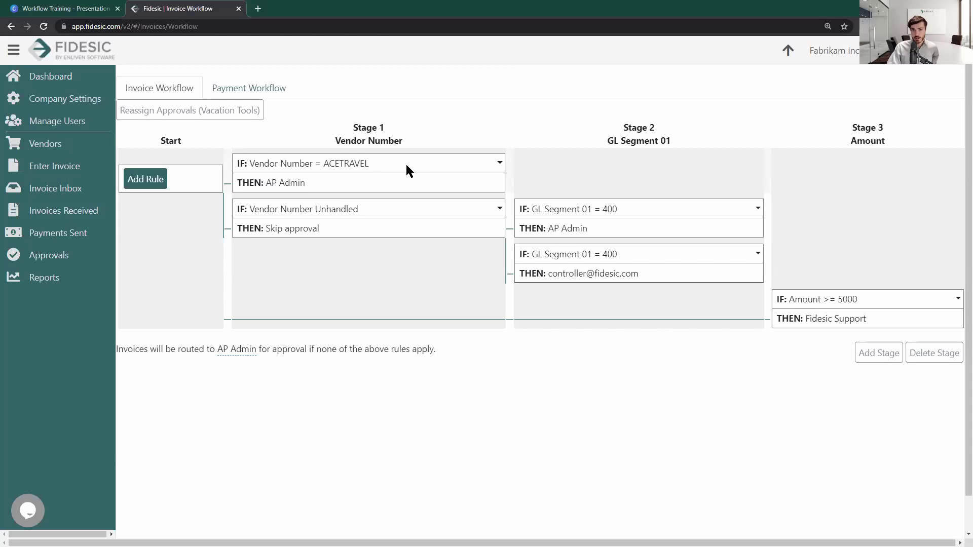
left_click_drag(377, 164, 321, 168)
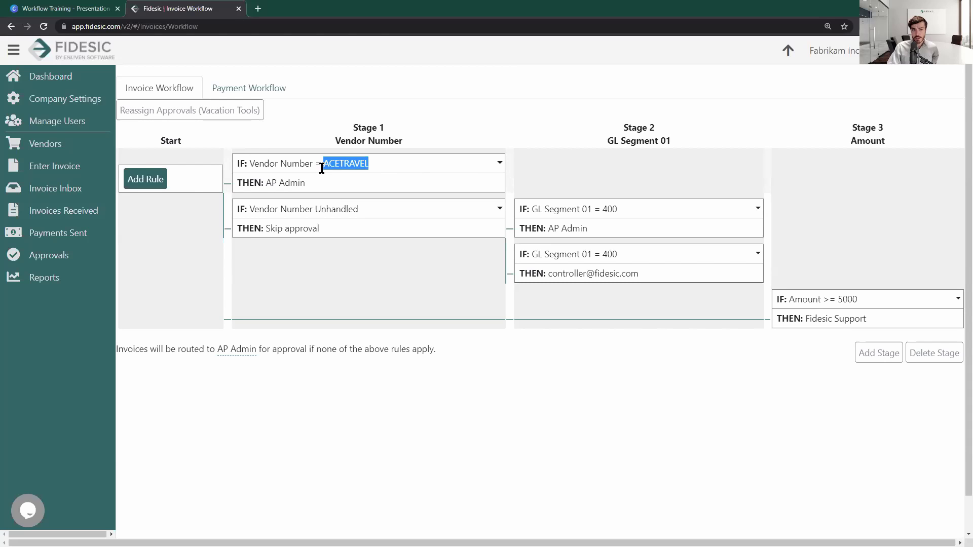
left_click(411, 161)
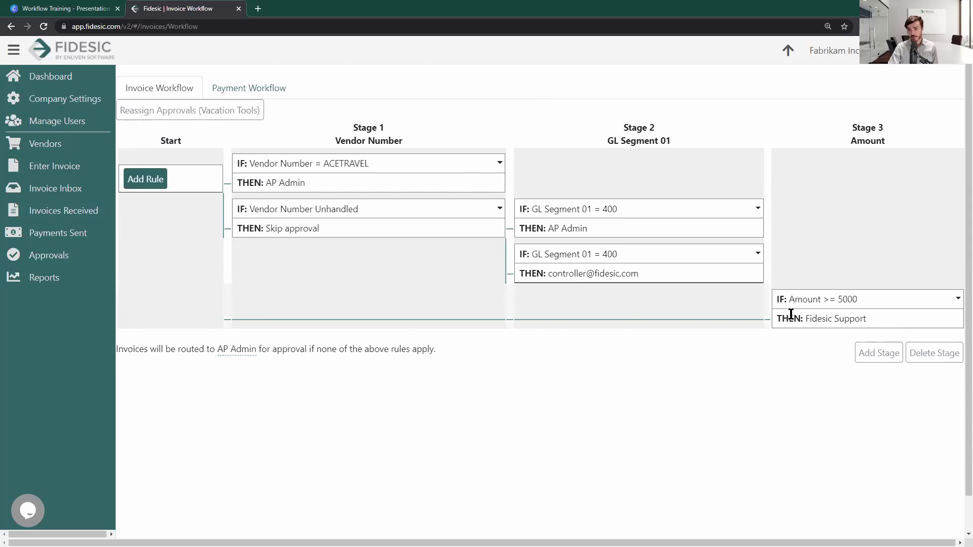
left_click(876, 299)
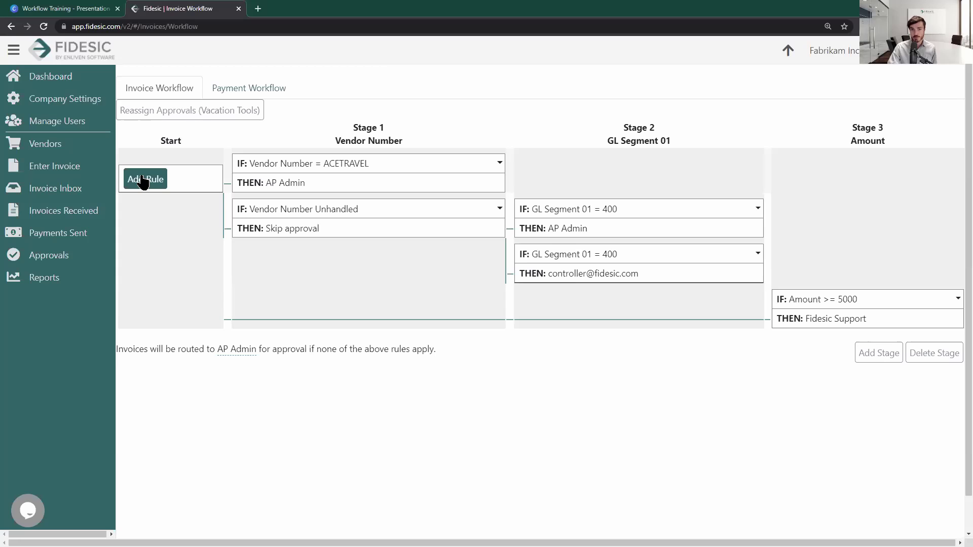
View the options of the Vendor Number = ACETRAVEL rule and highlight its vendor value.
left_click(498, 163)
left_click(519, 92)
left_click_drag(322, 163, 397, 171)
left_click(395, 164)
left_click(397, 170)
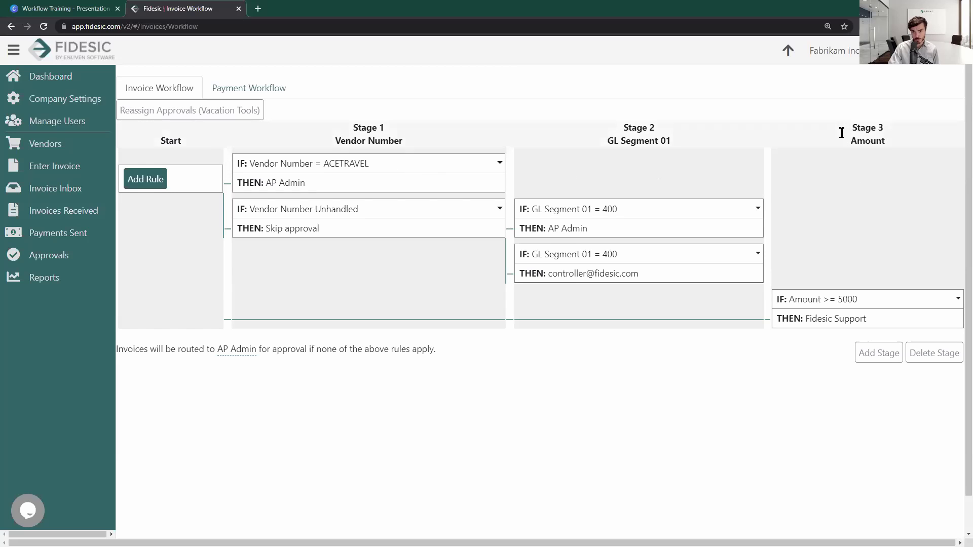
Add a stage 3 rule under the ACETRAVEL rule with the condition Amount Greater Than Or Equal To 1000.
left_click(499, 164)
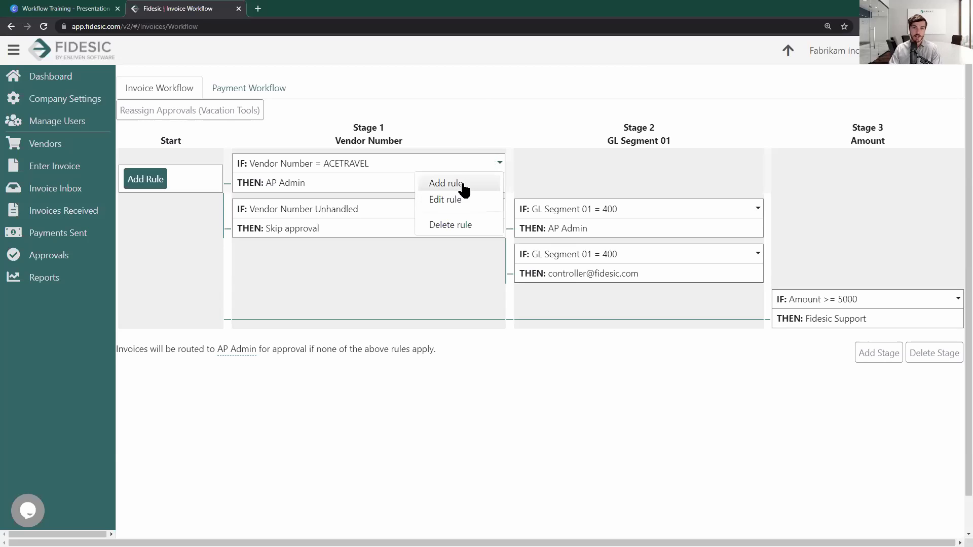
left_click(460, 186)
left_click(395, 242)
left_click(385, 271)
left_click(397, 309)
left_click(393, 344)
left_click(448, 334)
type("1000")
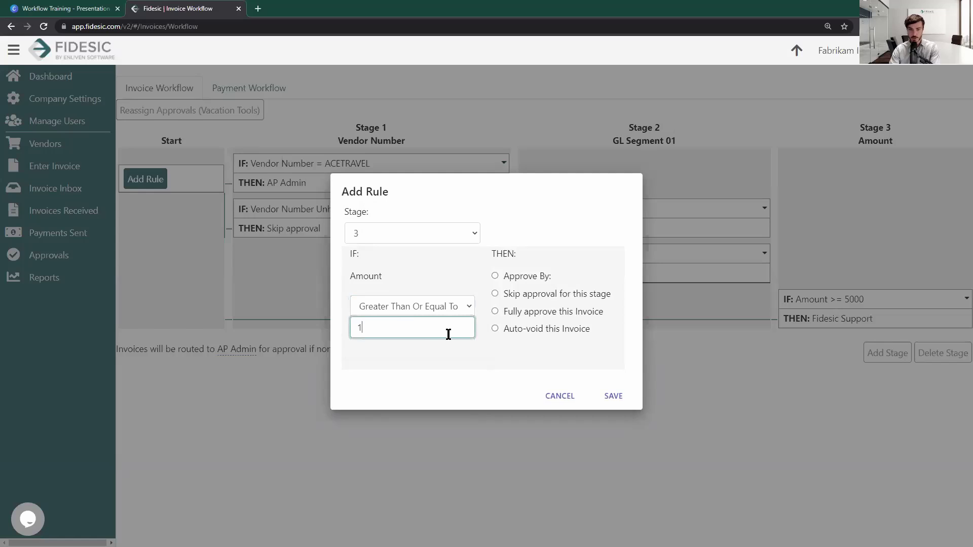
Assign AP Admin in the Accounts Payable Manager role as approver of the new amount rule and save it.
left_click(512, 278)
left_click(551, 290)
left_click(573, 324)
left_click(558, 312)
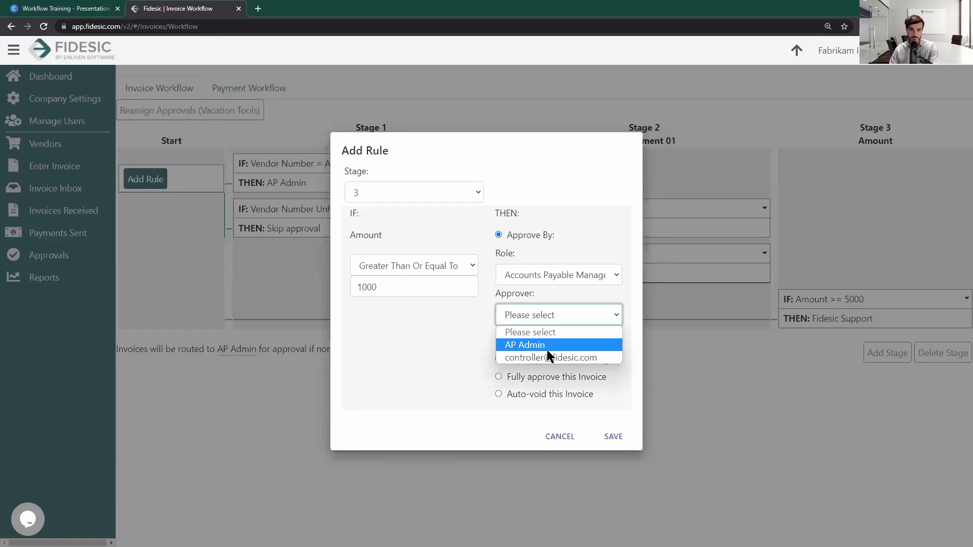
left_click(546, 349)
left_click(614, 438)
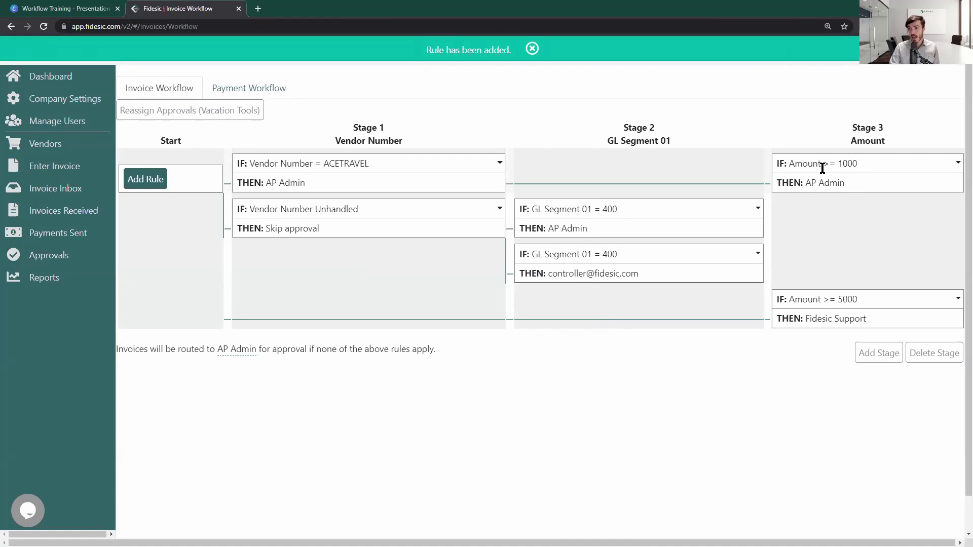
Highlight the Amount >= 1000 condition and view the options of the ACETRAVEL rule it builds on.
left_click_drag(857, 163, 775, 159)
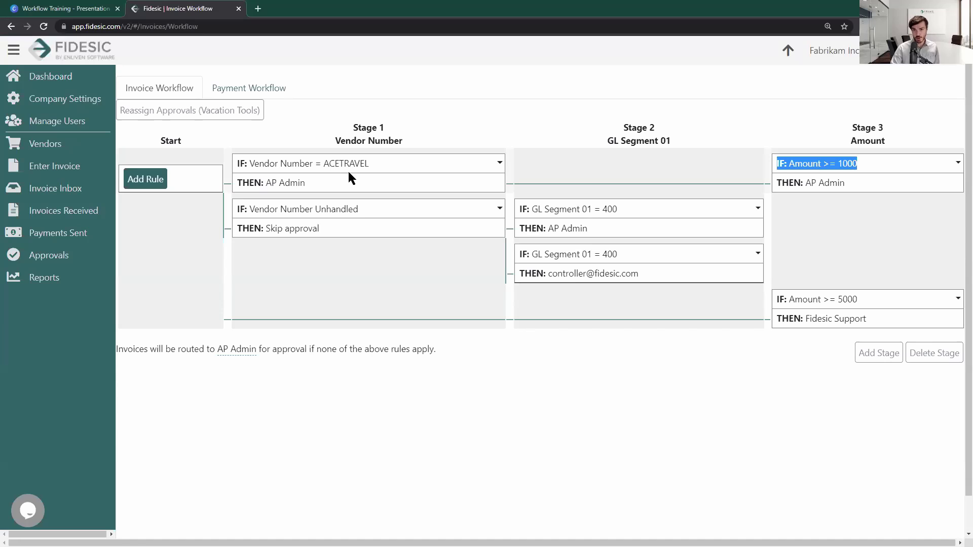
left_click(502, 163)
left_click(658, 132)
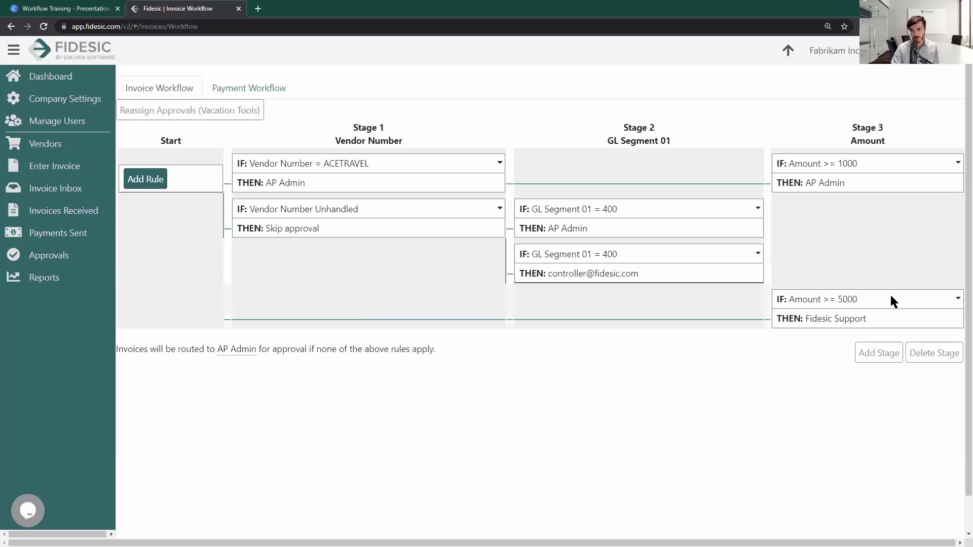
Add a standalone stage 3 rule from Start with the condition Amount Greater Than Or Equal To 10000.
left_click(146, 178)
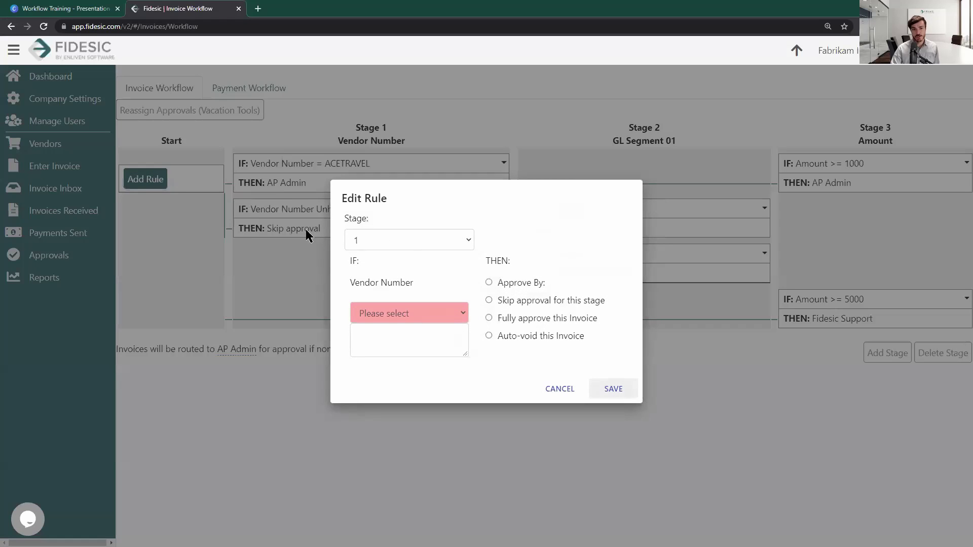
left_click(436, 245)
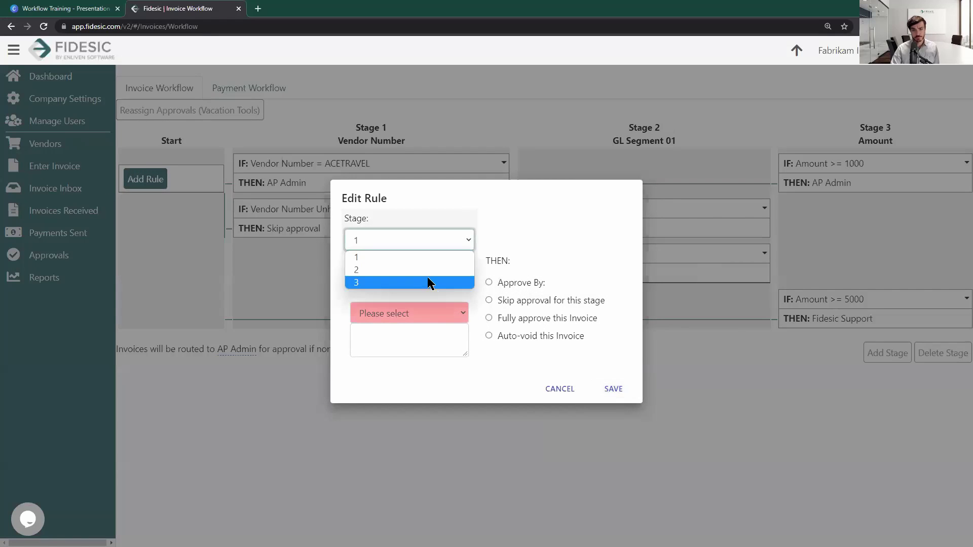
left_click(428, 282)
left_click(434, 319)
left_click(434, 338)
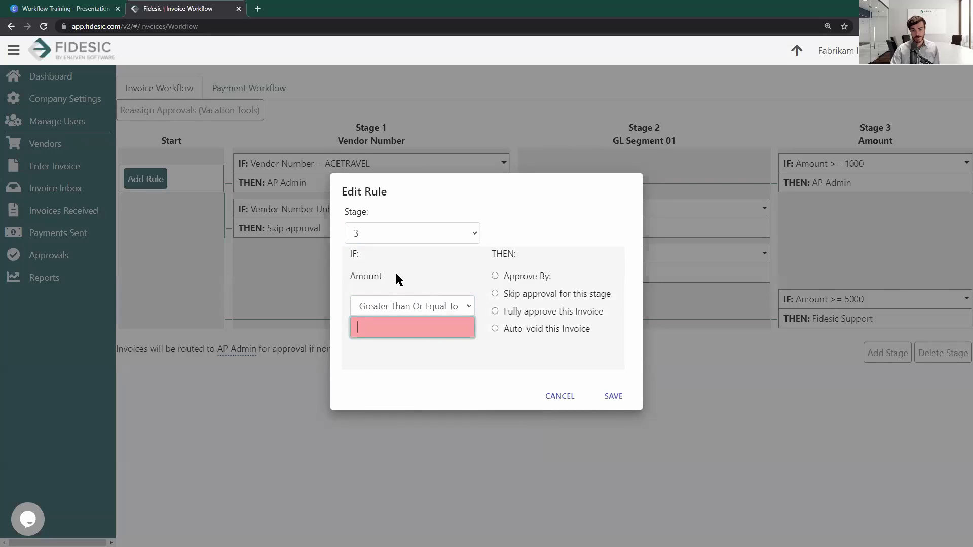
type("10000")
Set the 10000 amount rule to be approved by AP Admin as Accounts Payable Manager and save it.
left_click(504, 276)
left_click(530, 295)
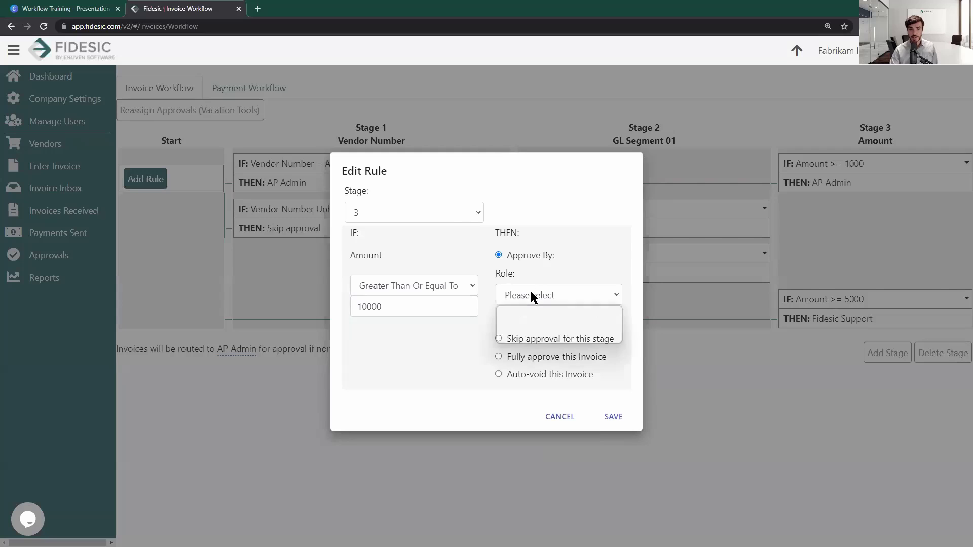
left_click(560, 324)
left_click(555, 310)
left_click(561, 345)
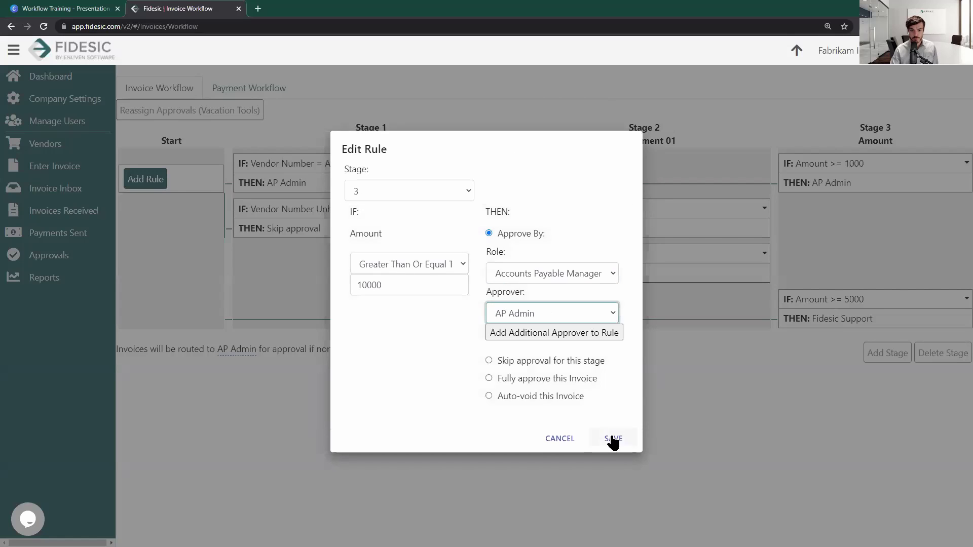
left_click(612, 438)
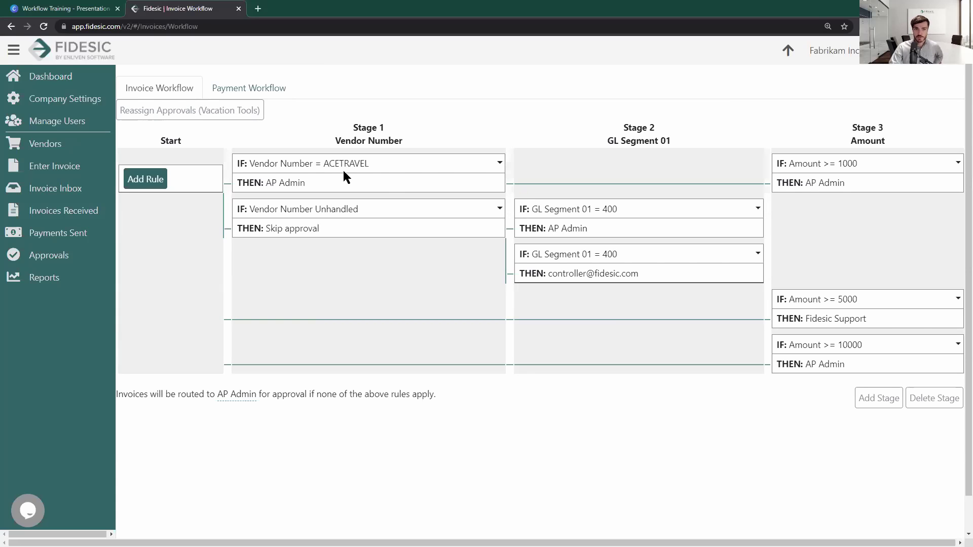
Highlight the ACETRAVEL vendor condition and its linked Amount >= 1000 condition to review how they combine.
left_click_drag(328, 163, 370, 164)
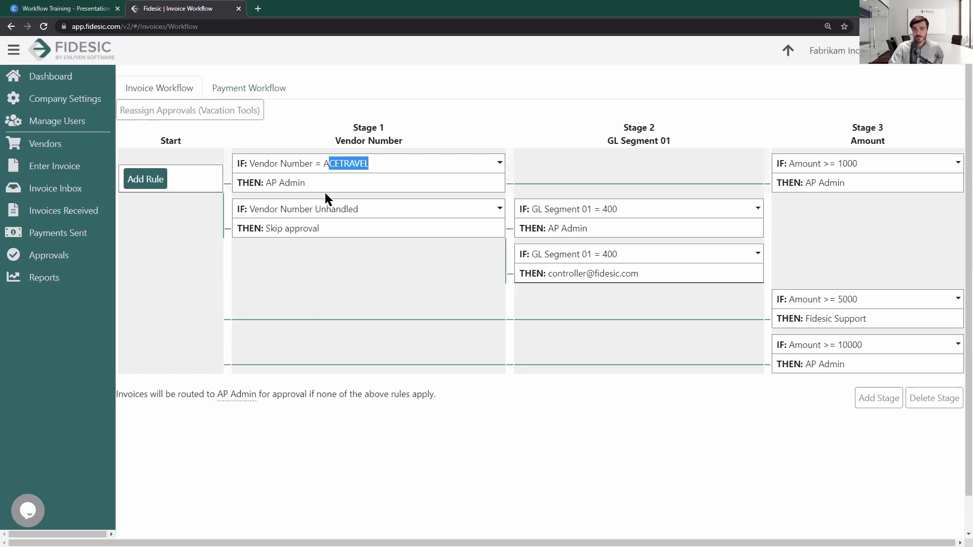
left_click_drag(794, 164, 858, 180)
left_click(858, 174)
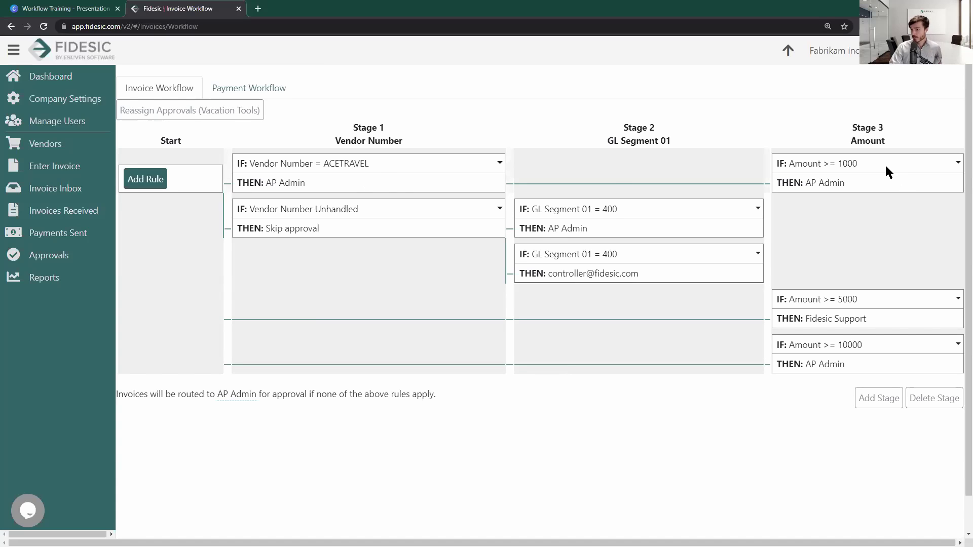
left_click_drag(854, 163, 823, 169)
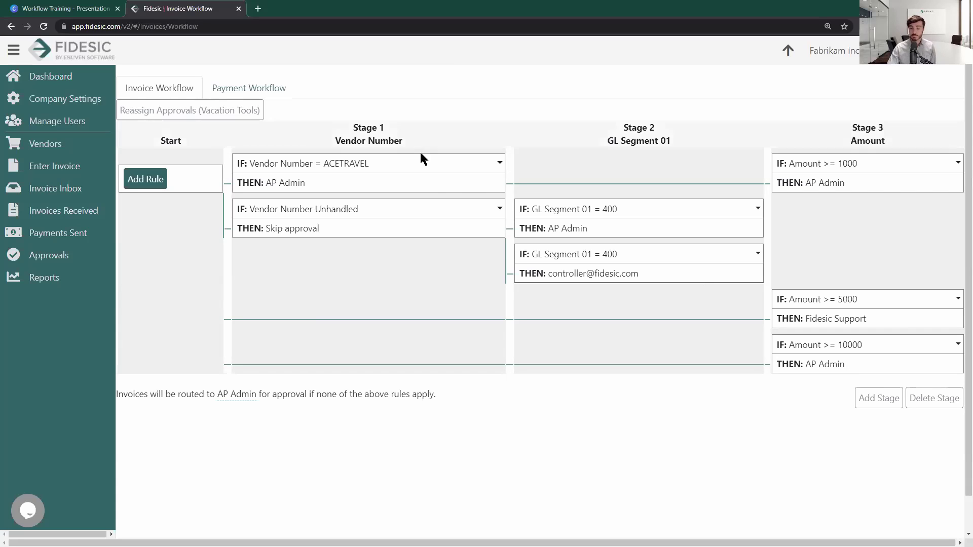
Alternate between the General Tips and Q&A slide in Canva and the Fidesic workflow to compare the tips with the rules.
left_click(85, 10)
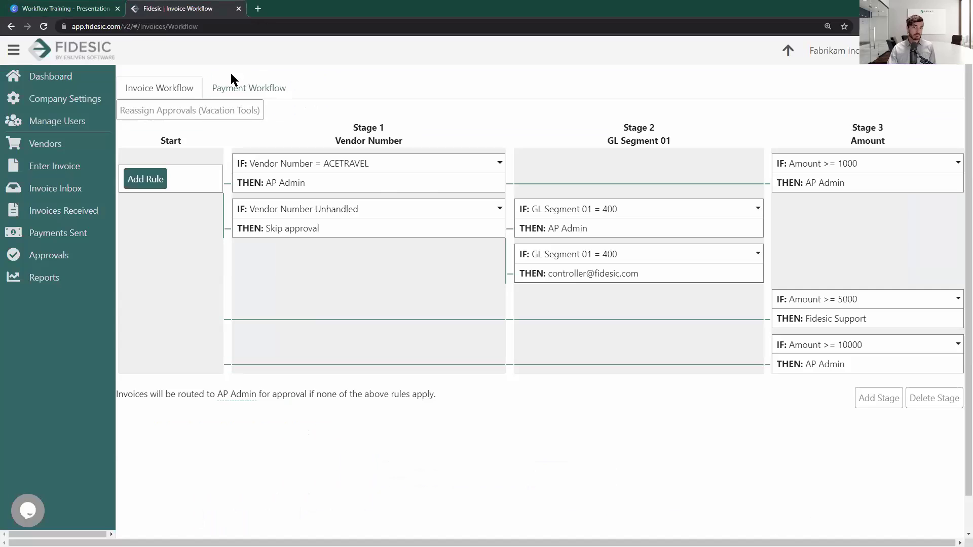
left_click(178, 9)
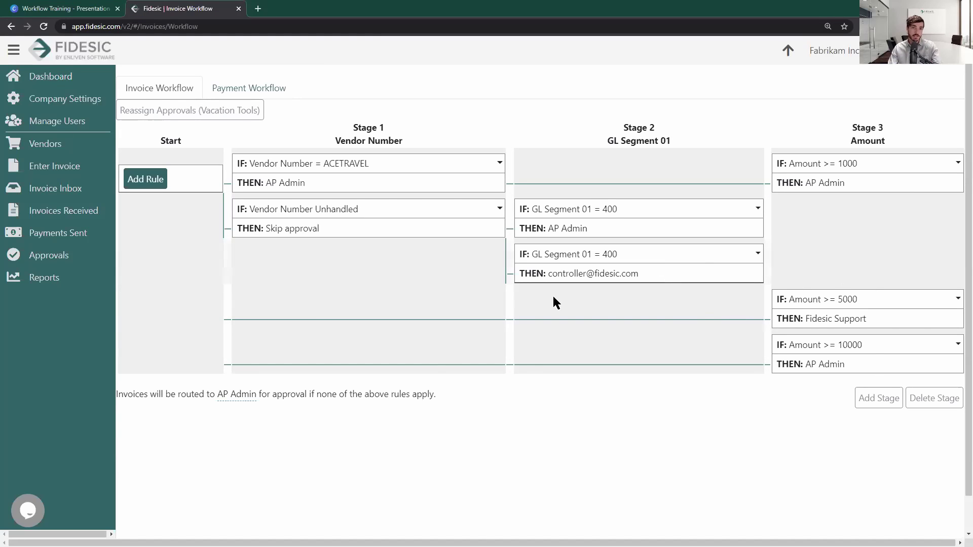
left_click(104, 9)
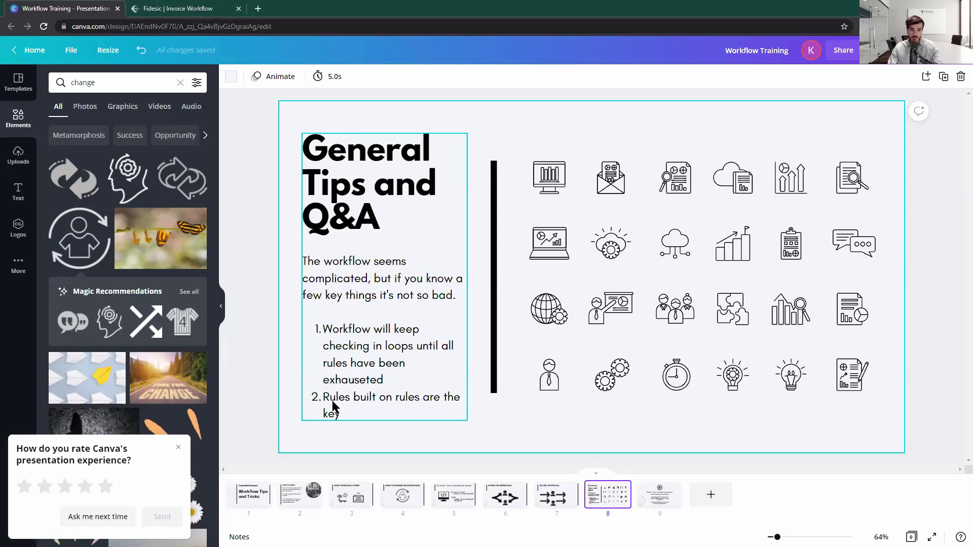
left_click(180, 9)
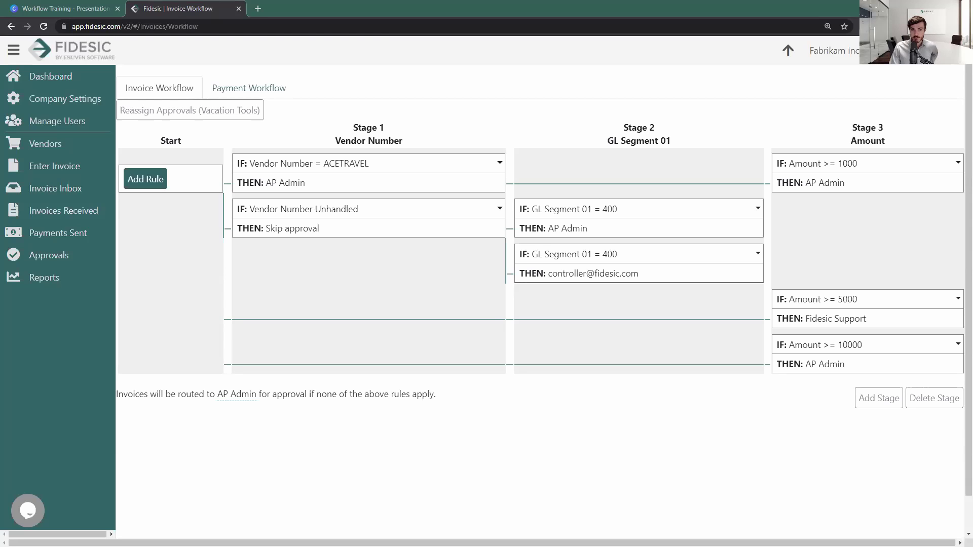
Switch to the Canva presentation and show the closing Thank You For Attending Our Live Demonstration slide.
left_click(96, 11)
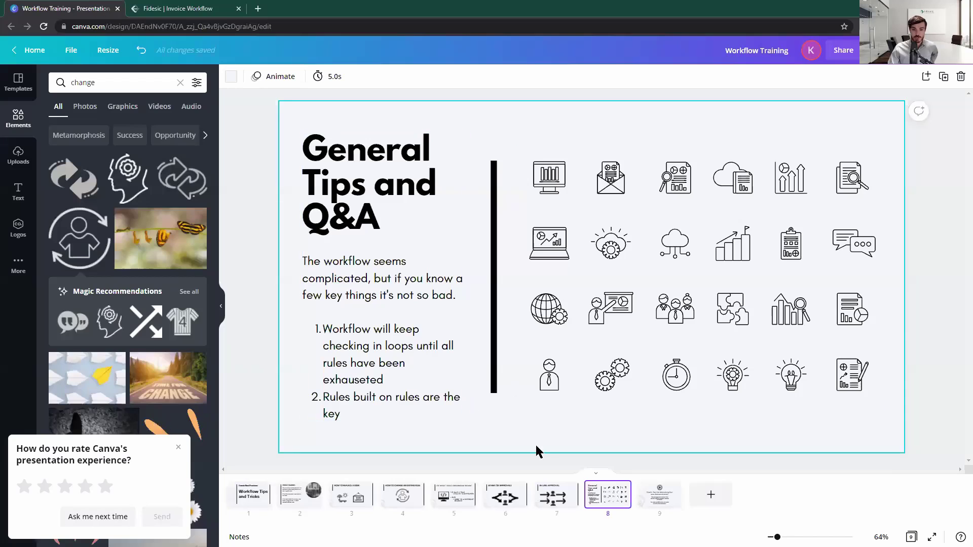
left_click(653, 495)
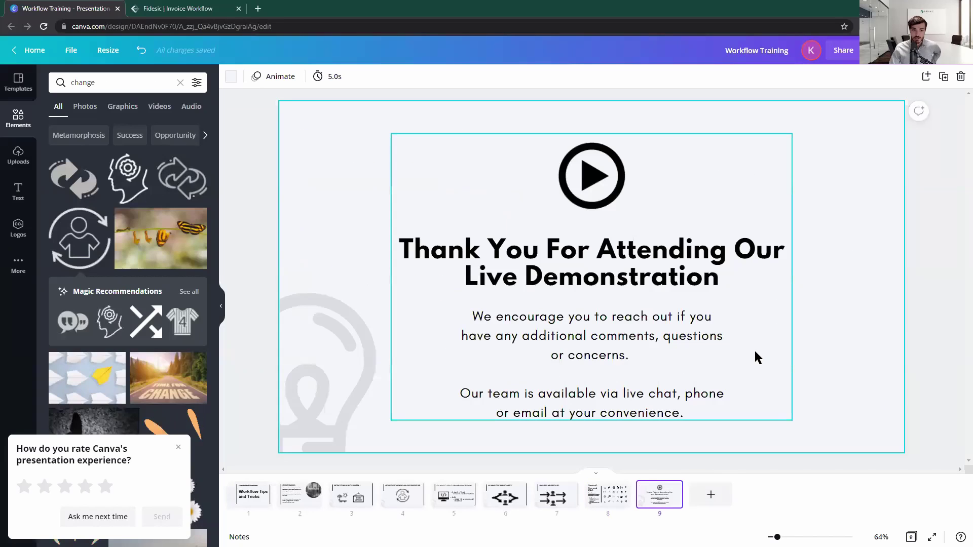